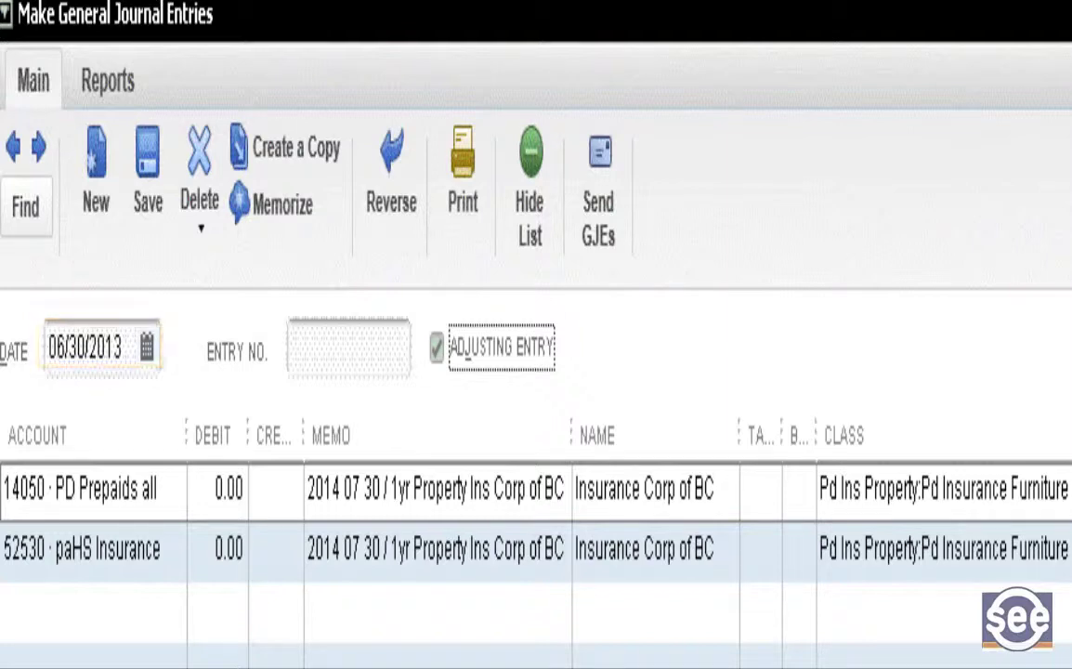
# - Enter gh001 as the journal entry number and turn off the adjusting entry option
pyautogui.click(328, 349)
pyautogui.write('gh001')
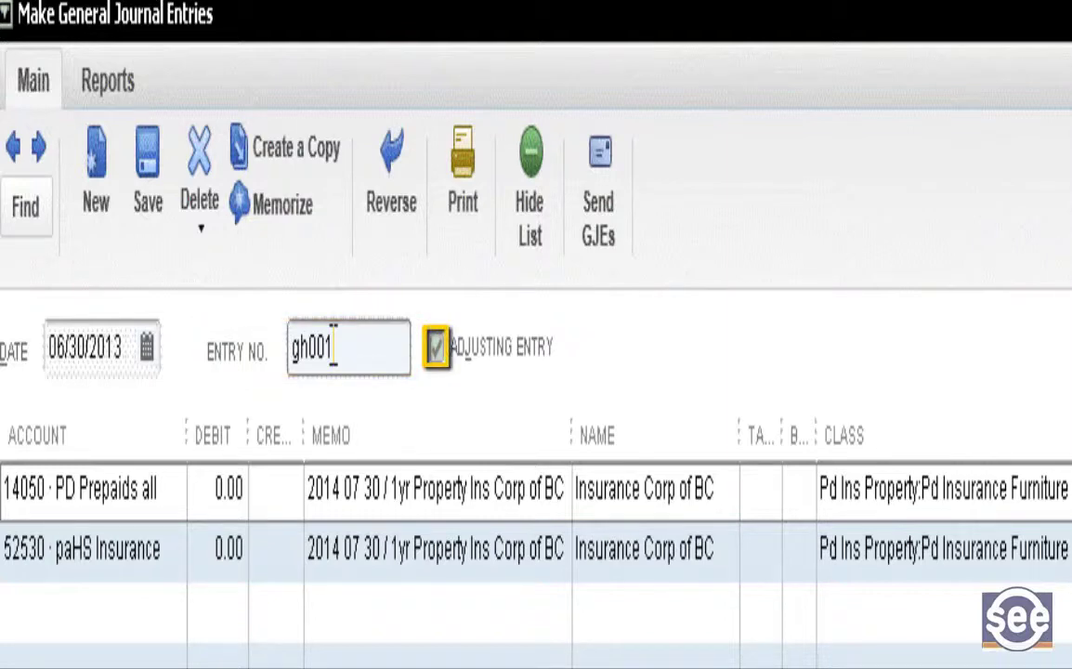
pyautogui.click(437, 351)
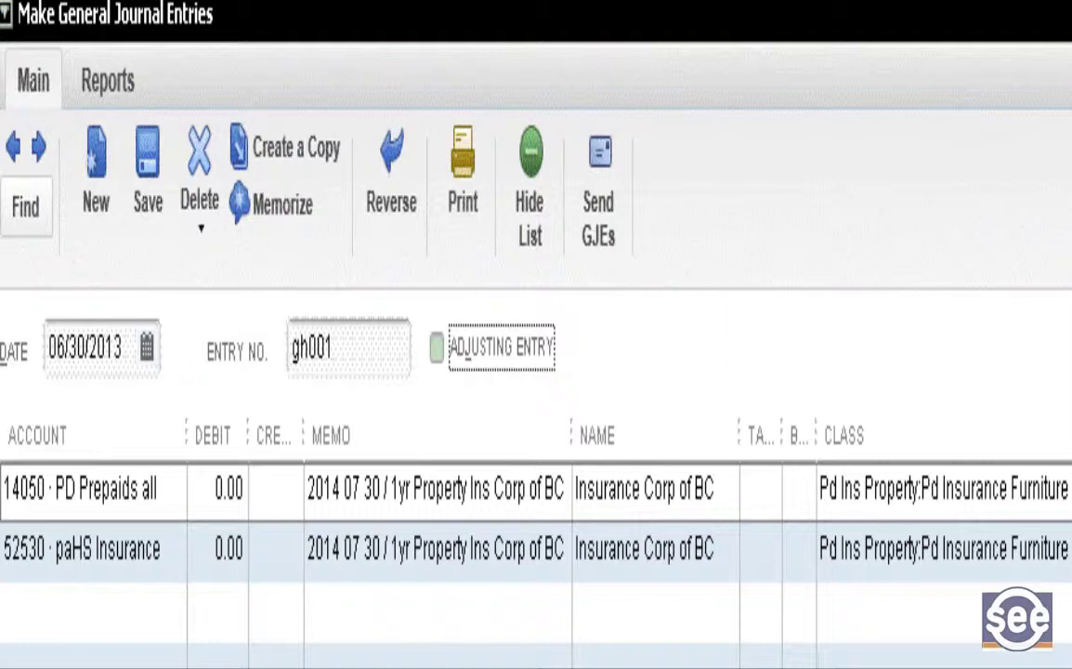
# - Enter a 250.00 credit for 14050 PD Prepaids all and a 250.00 debit for 52530 paHS Insurance
pyautogui.click(275, 487)
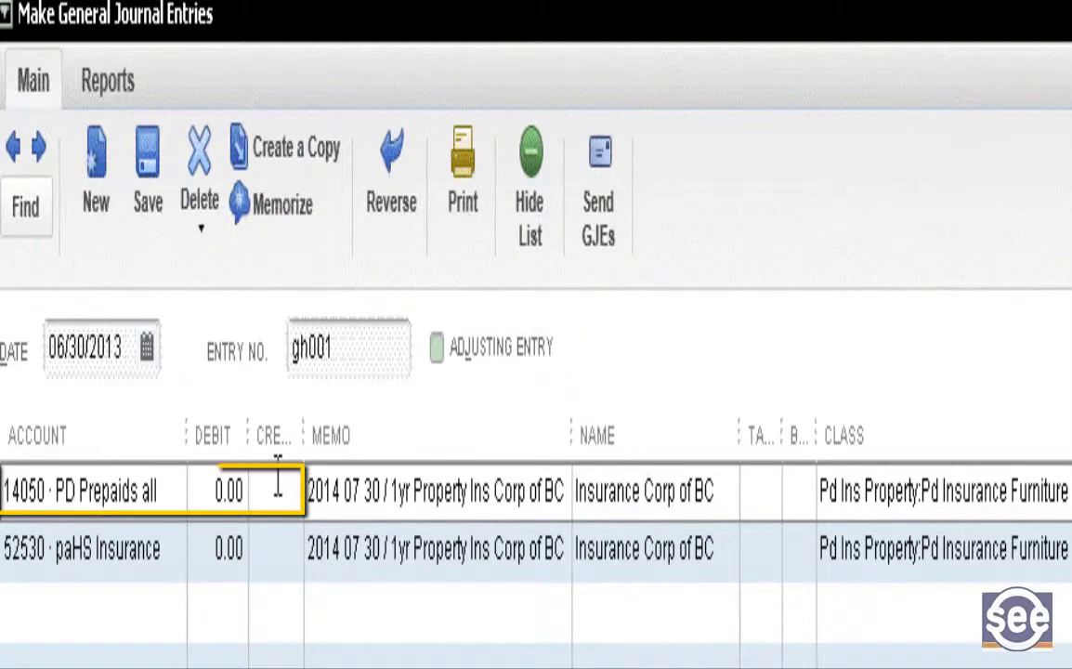
pyautogui.write('250.00')
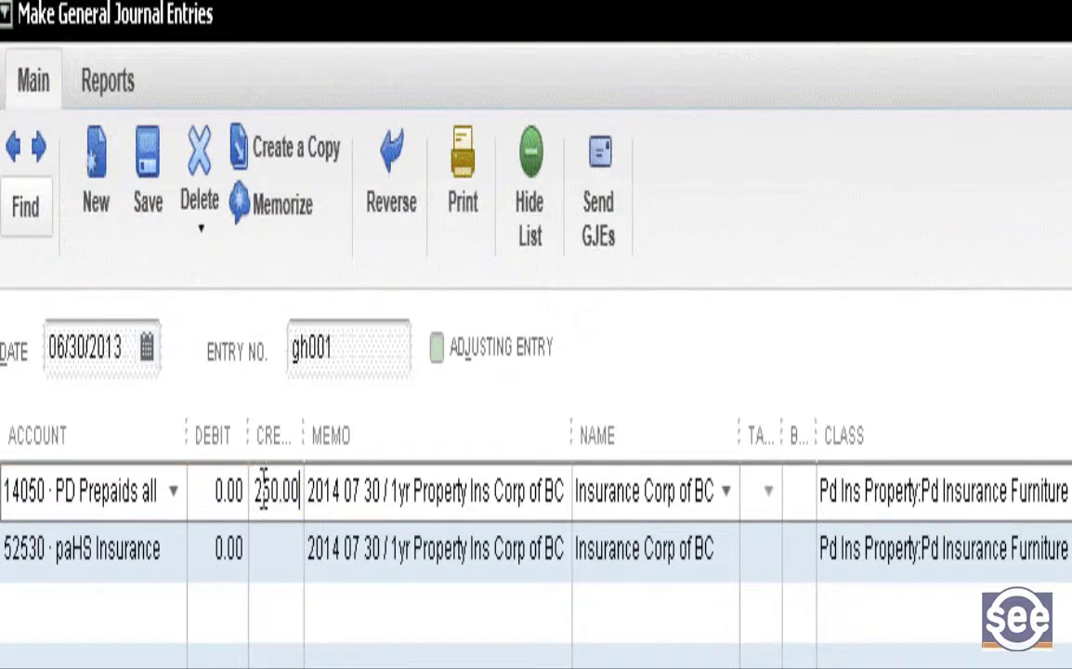
pyautogui.click(220, 554)
pyautogui.write('250.00')
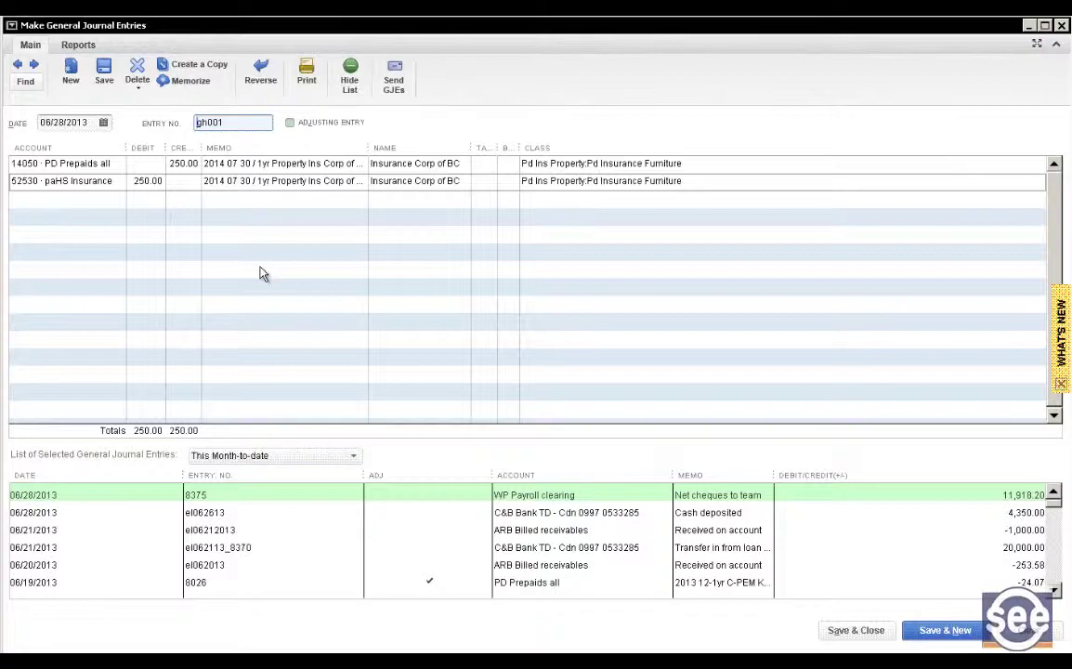
# - Start memorizing the journal entry and name it "Pd Ins Corp BC 14 06 1yr Furn"
pyautogui.click(189, 82)
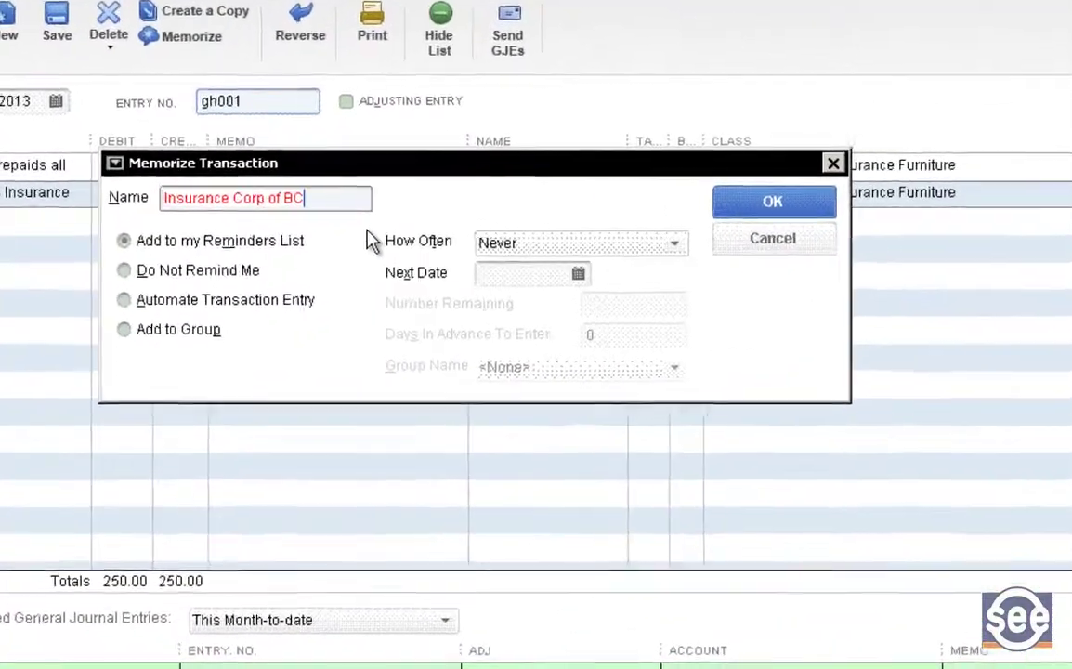
pyautogui.hotkey('ctrl', 'a')
pyautogui.press('Delete')
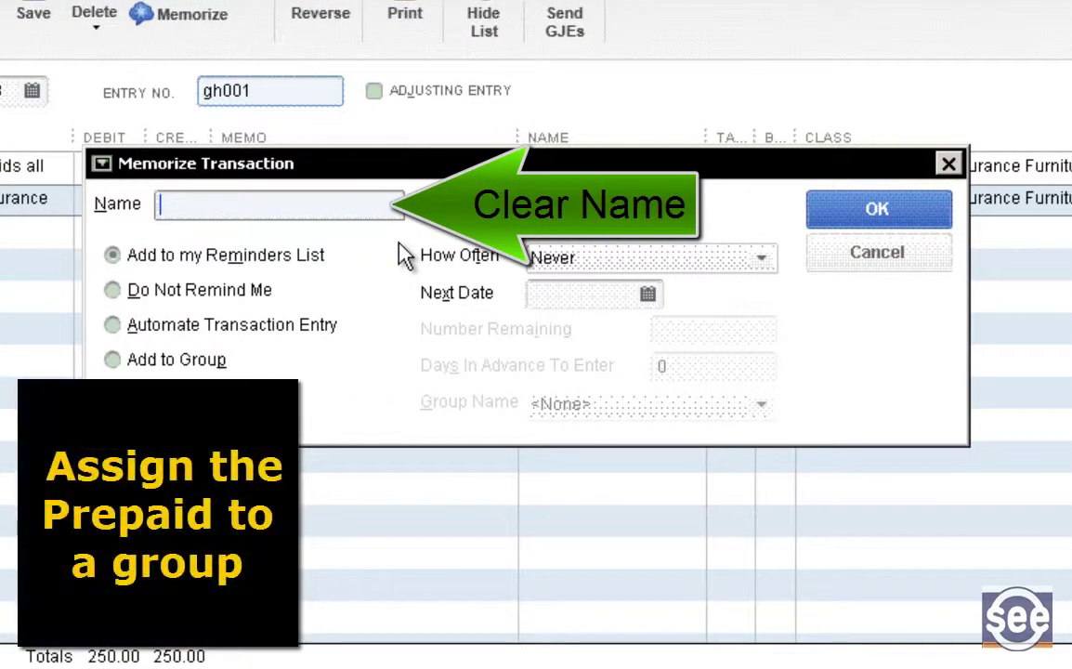
pyautogui.write('Pd')
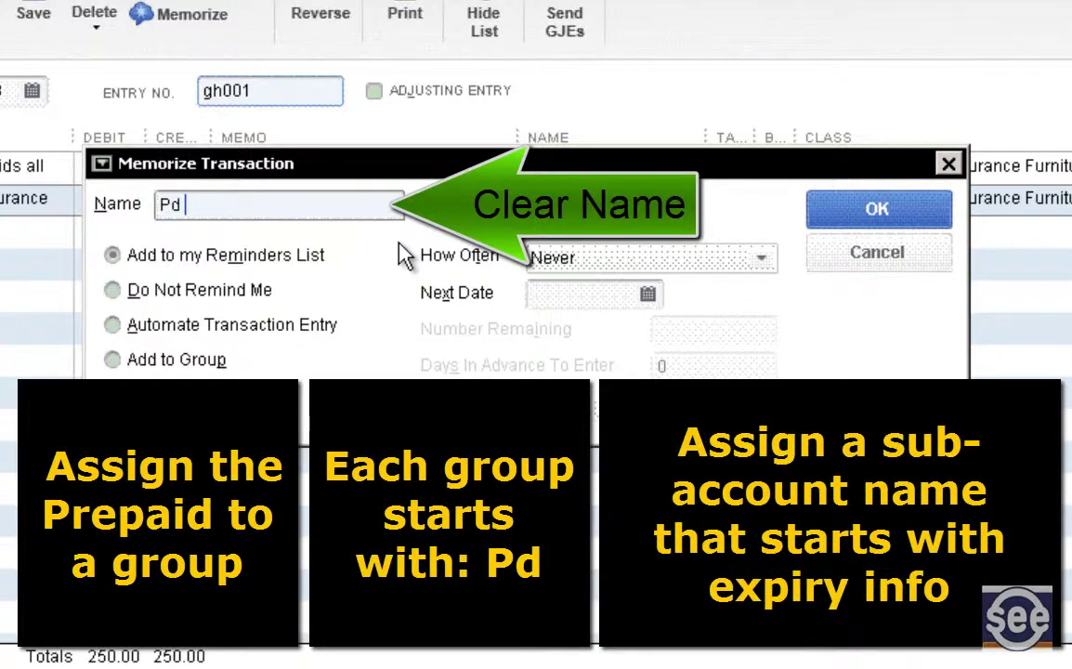
pyautogui.write('Ins Corp BC 14 06 1yr Furn')
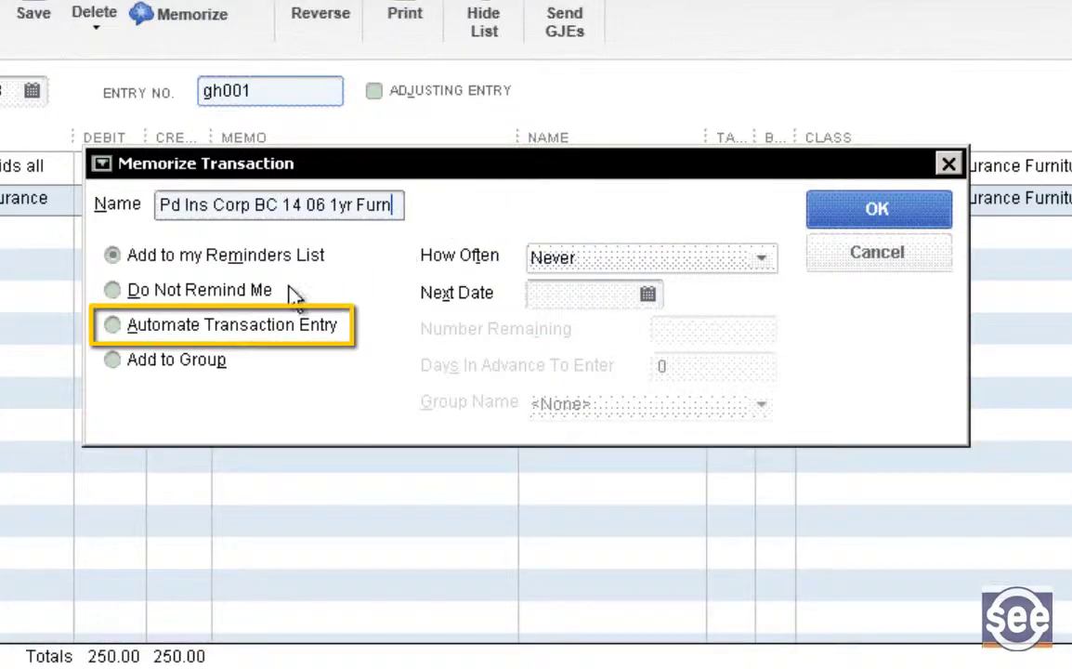
# - Automate the memorized transaction's entry monthly, with 12 remaining and 15 days in advance to enter
pyautogui.click(184, 334)
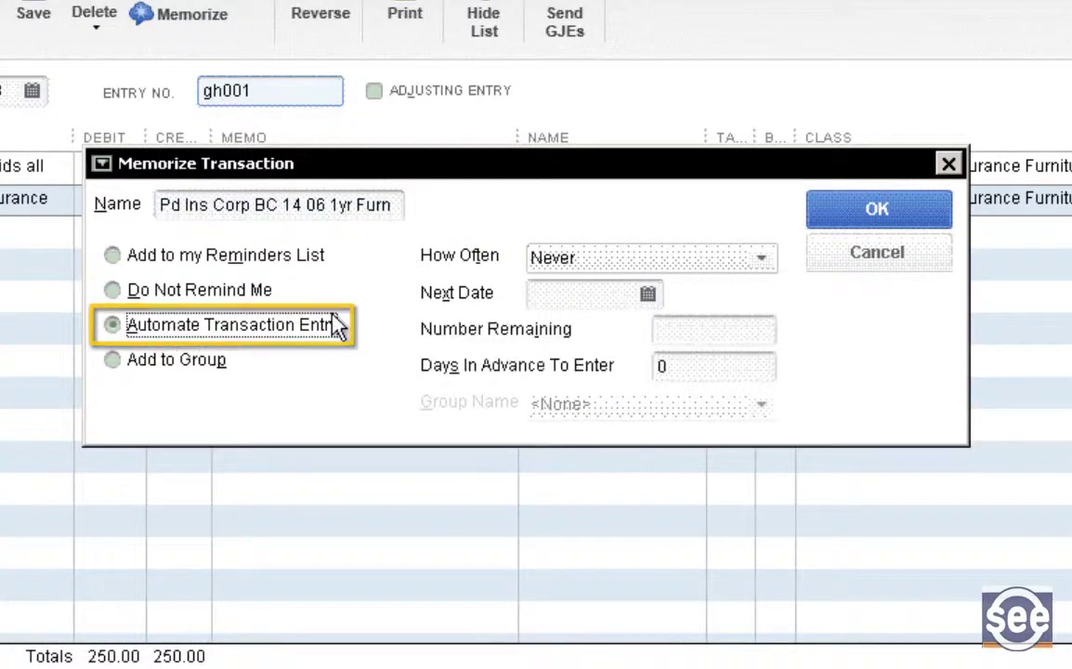
pyautogui.click(584, 266)
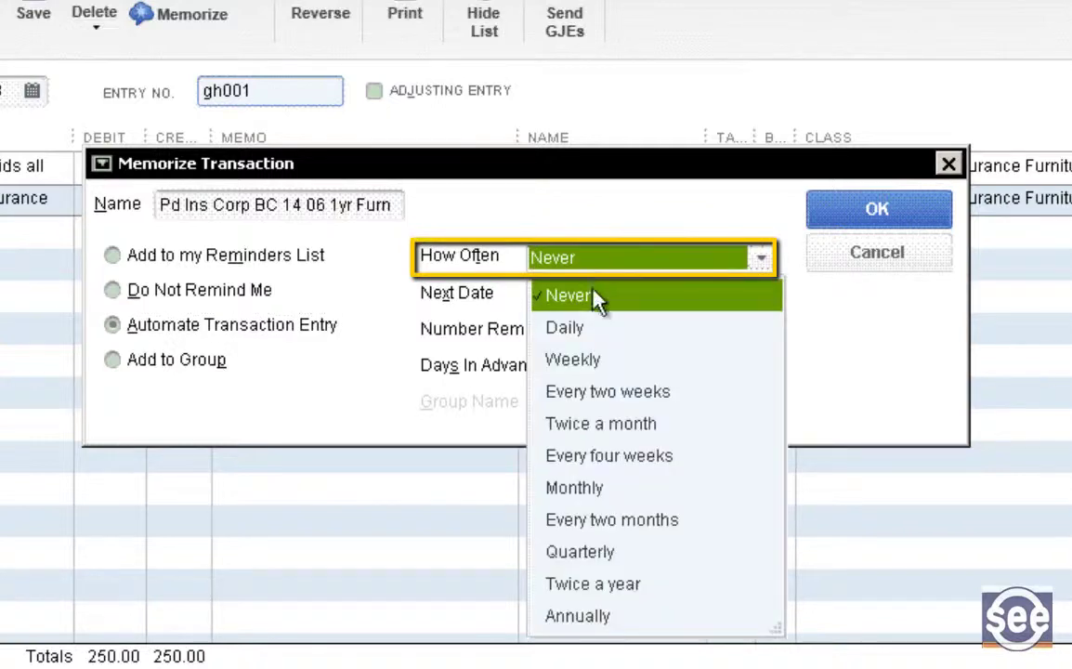
pyautogui.click(599, 490)
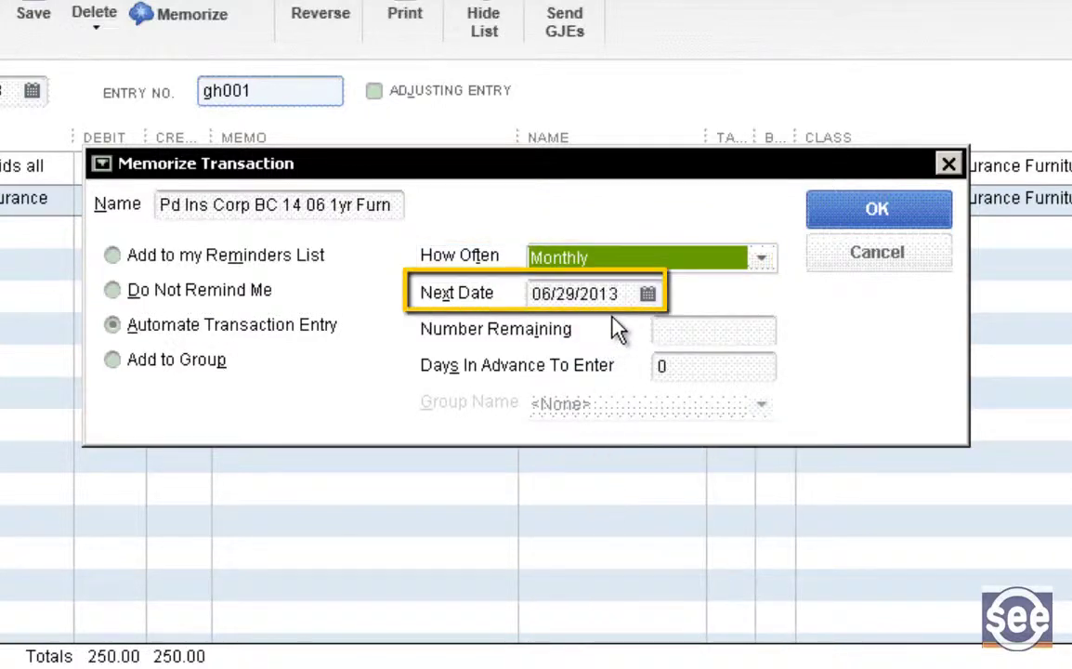
pyautogui.click(663, 331)
pyautogui.write('12')
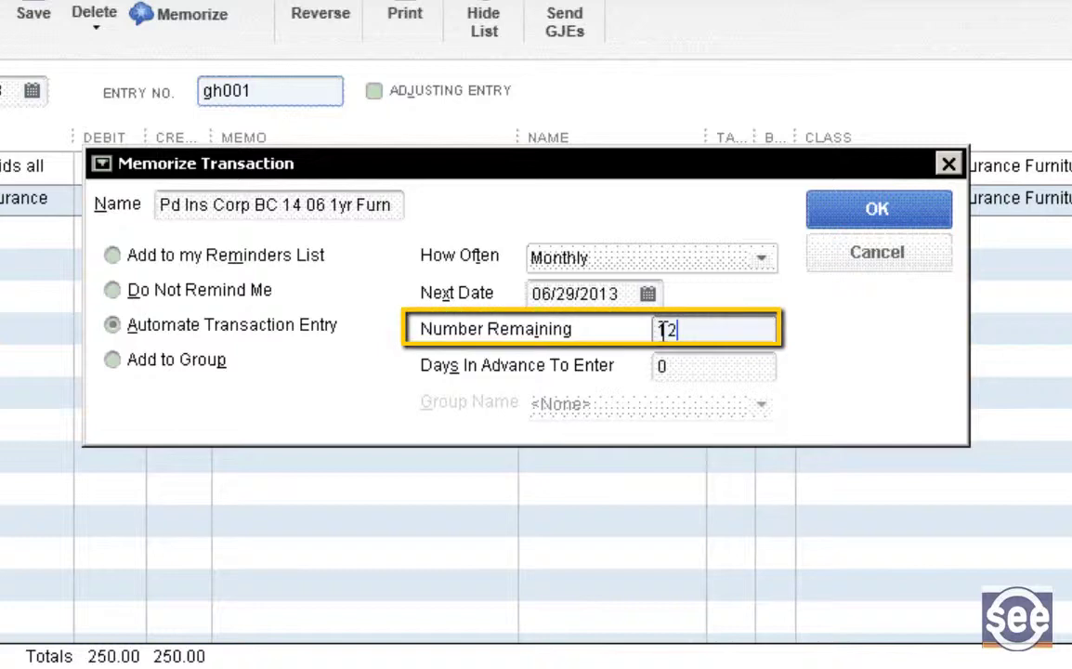
pyautogui.click(658, 366)
pyautogui.write('15')
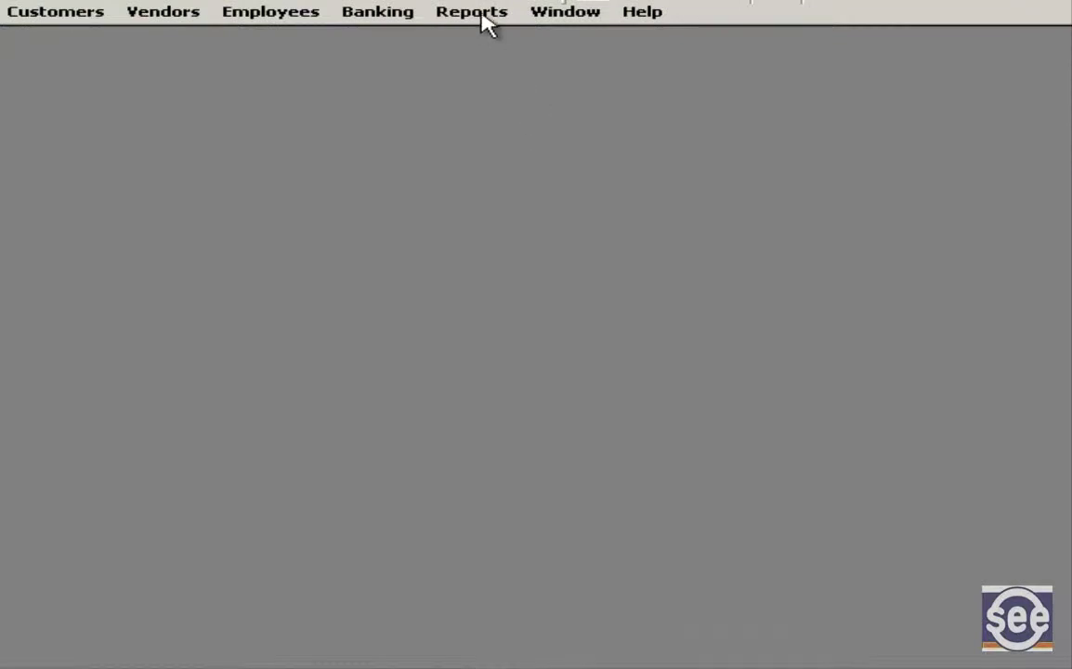
# - Create a memorized report group named "P or PBC Reports Prepared by Clients for Accountants"
pyautogui.click(475, 14)
pyautogui.moveTo(506, 61)
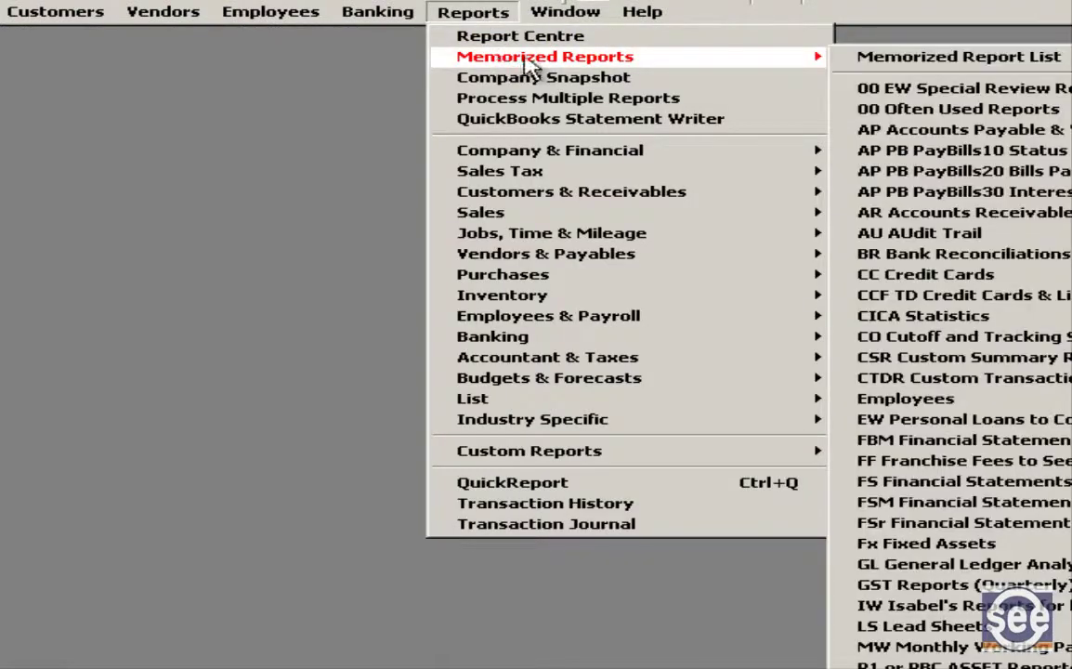
pyautogui.click(893, 59)
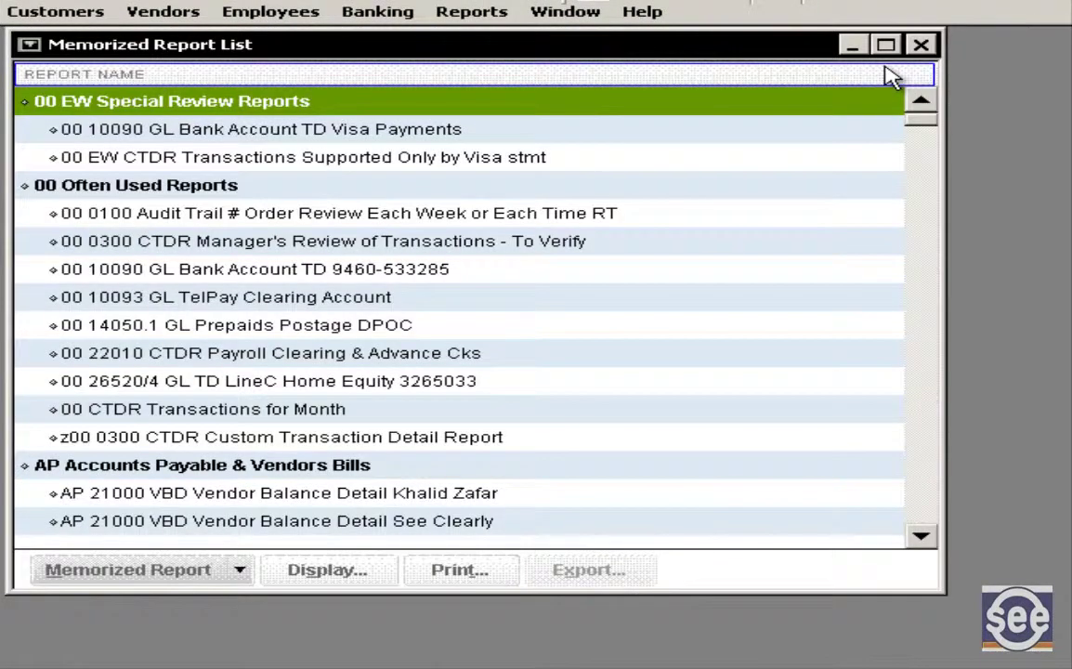
pyautogui.click(250, 568)
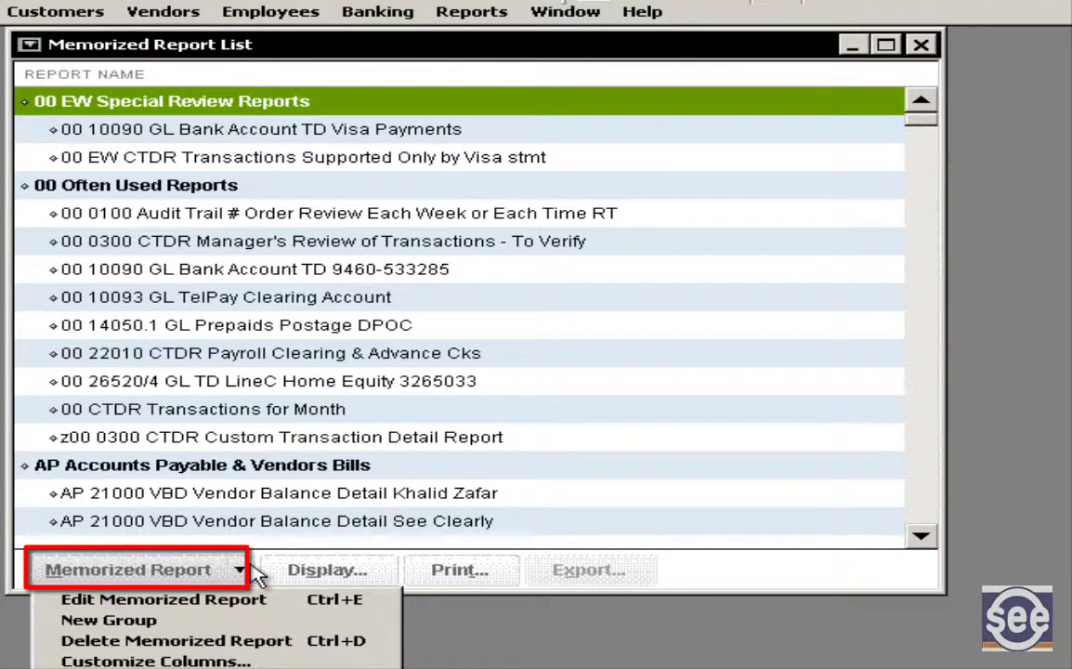
pyautogui.click(247, 618)
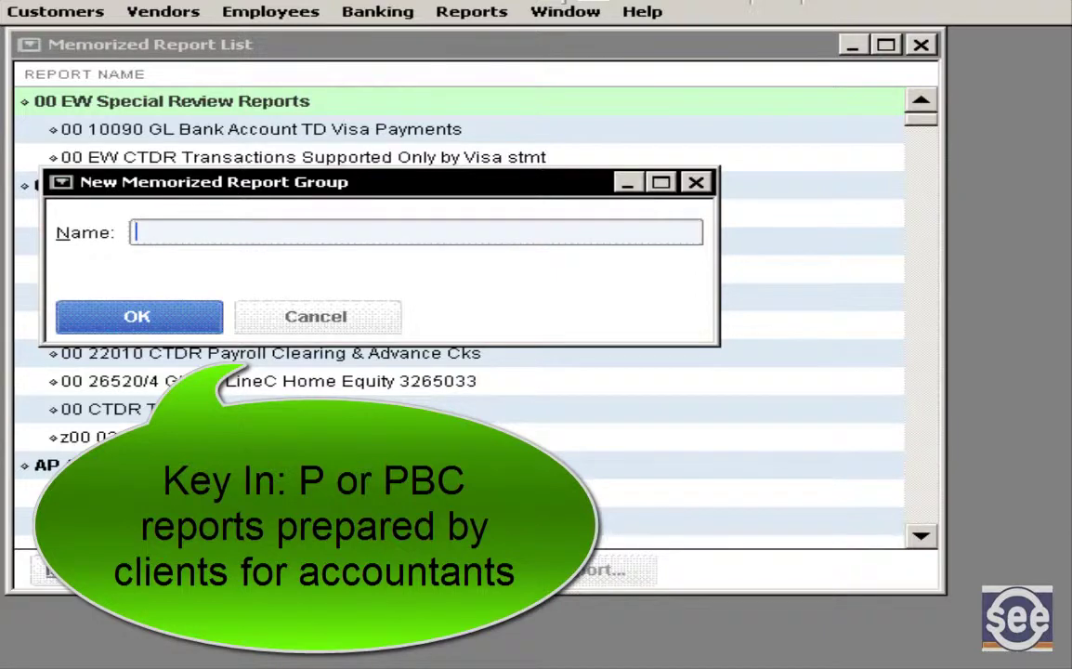
pyautogui.write('P or PBC Reports Prepared by Clients for Accountants')
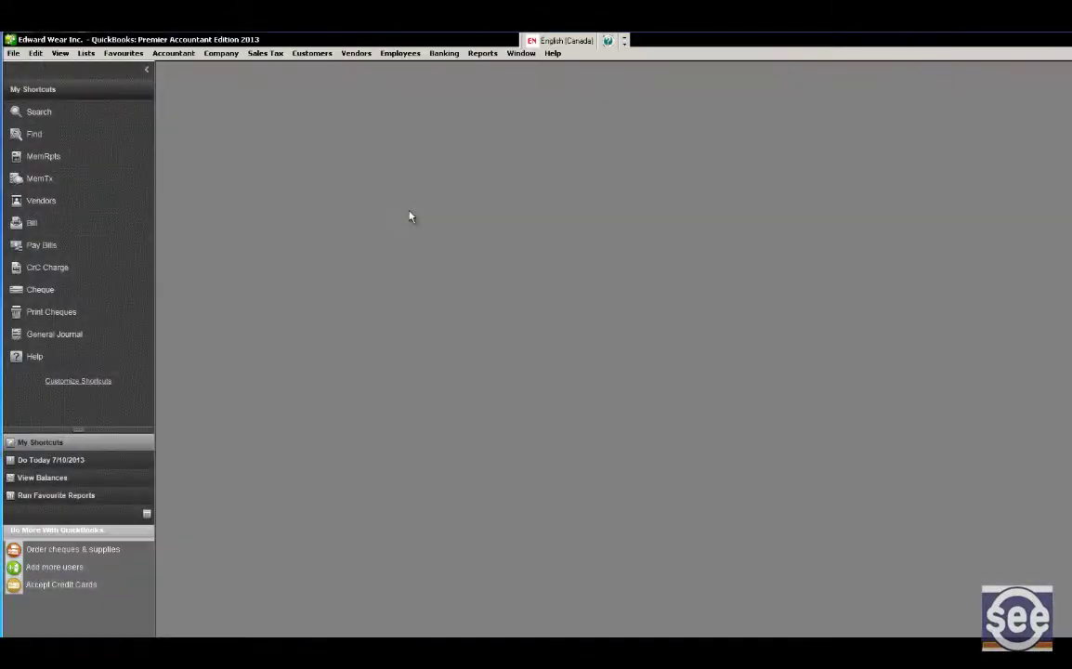
# - Open the trial balance report and drill down into the transactions of account 14050 PD Prepaids all
pyautogui.click(475, 54)
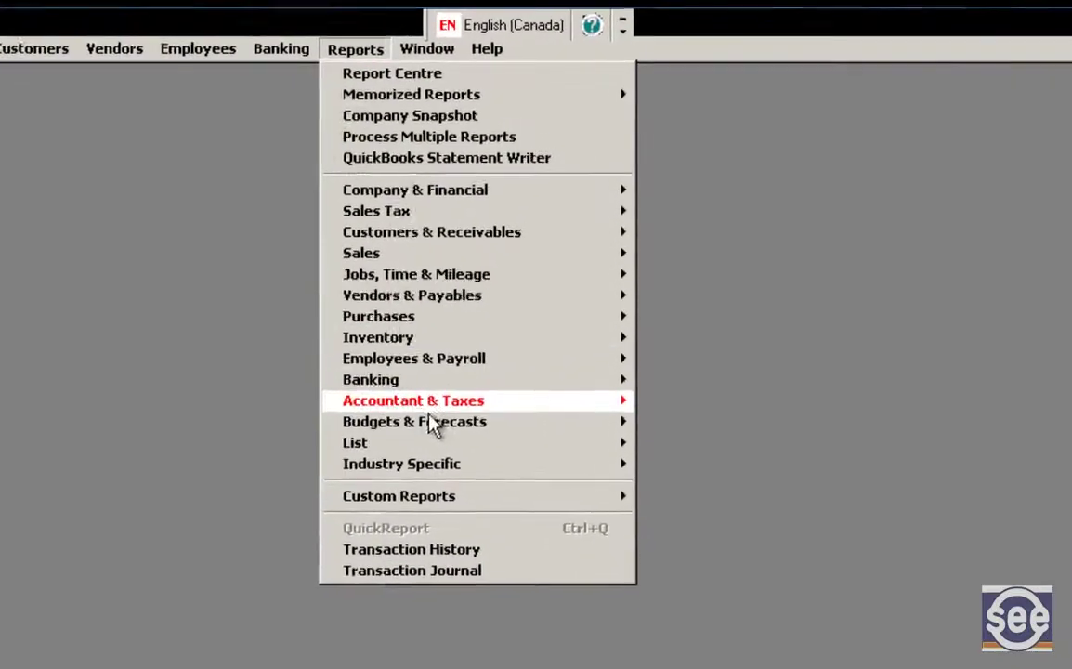
pyautogui.moveTo(432, 398)
pyautogui.click(676, 422)
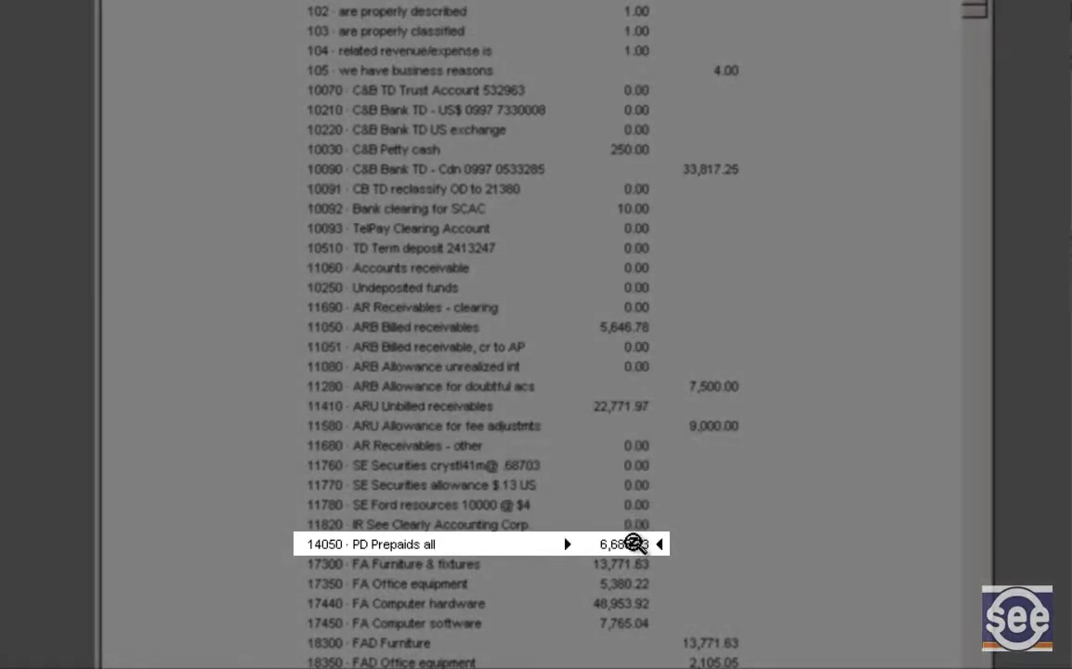
pyautogui.doubleClick(629, 544)
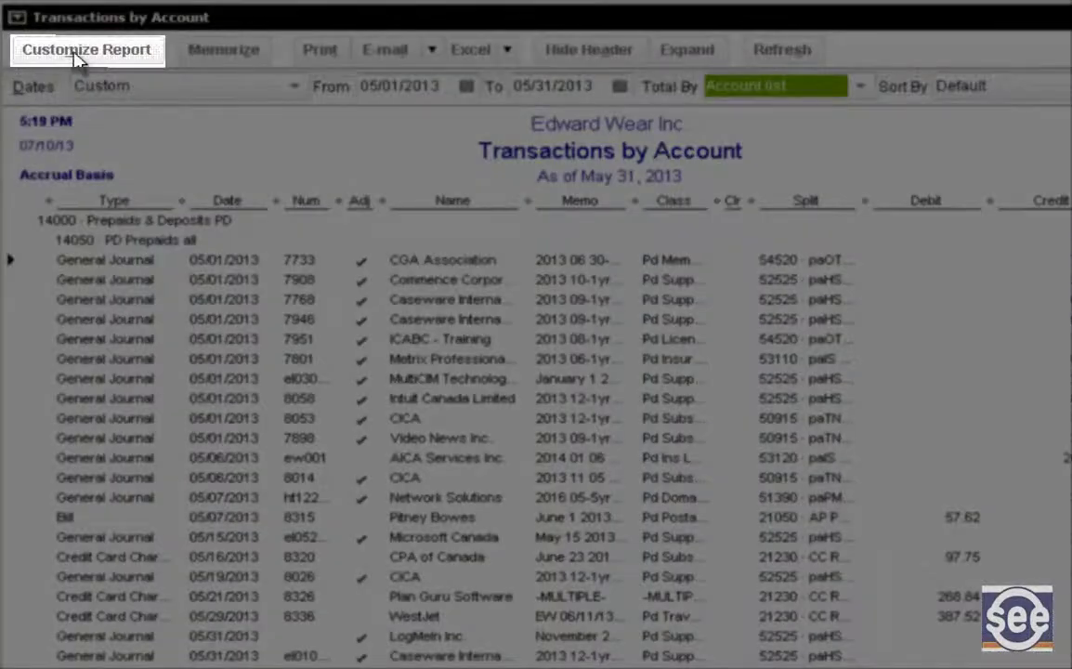
# - Customize the Transactions by Account report by replacing its header title with the copied text
pyautogui.click(74, 53)
pyautogui.click(497, 126)
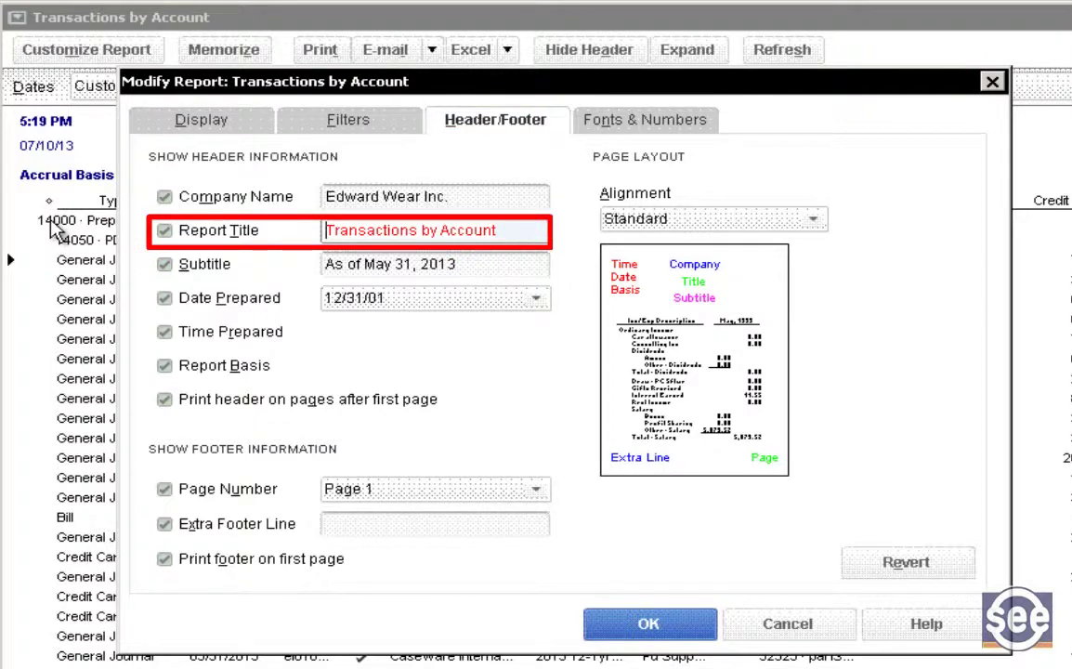
pyautogui.press('Delete')
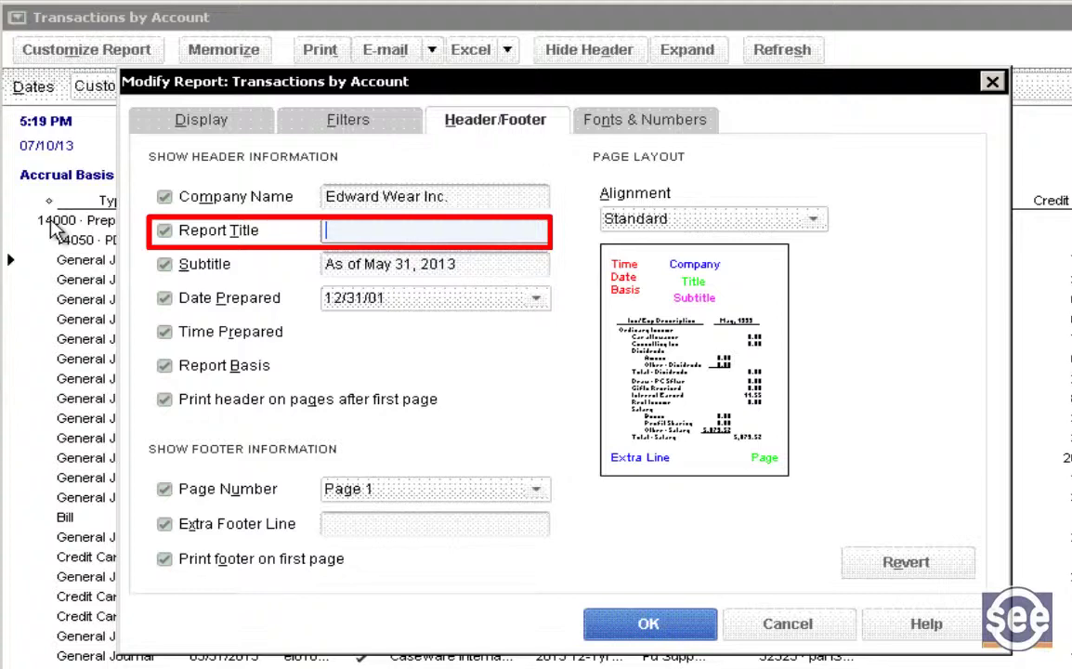
pyautogui.hotkey('ctrl', 'v')
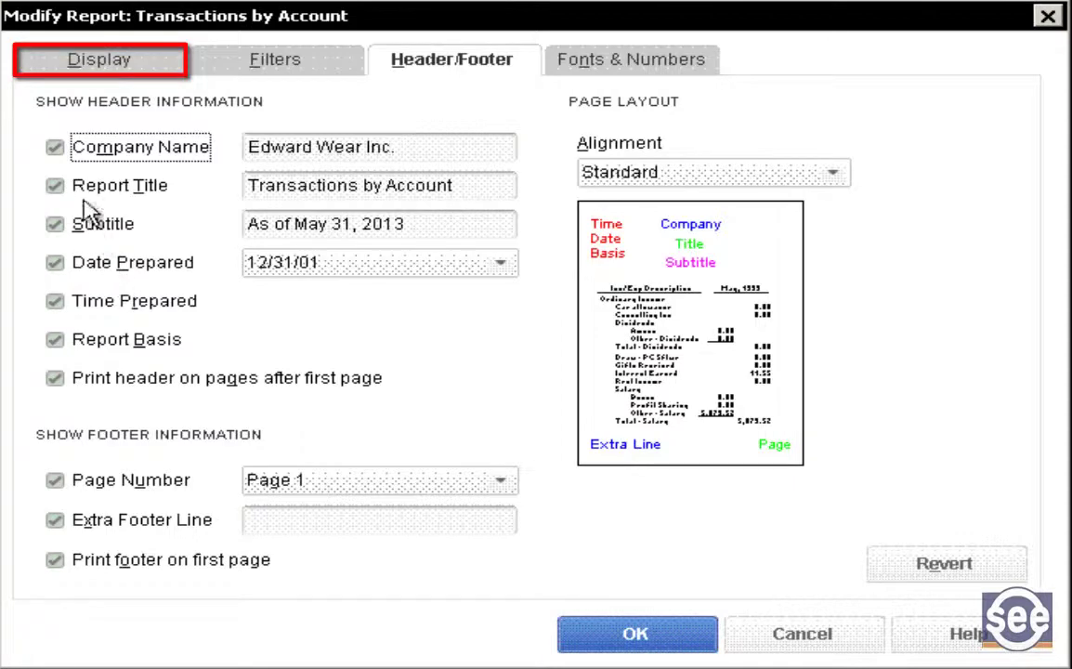
# - Clear the start date of the report's custom date range
pyautogui.click(83, 65)
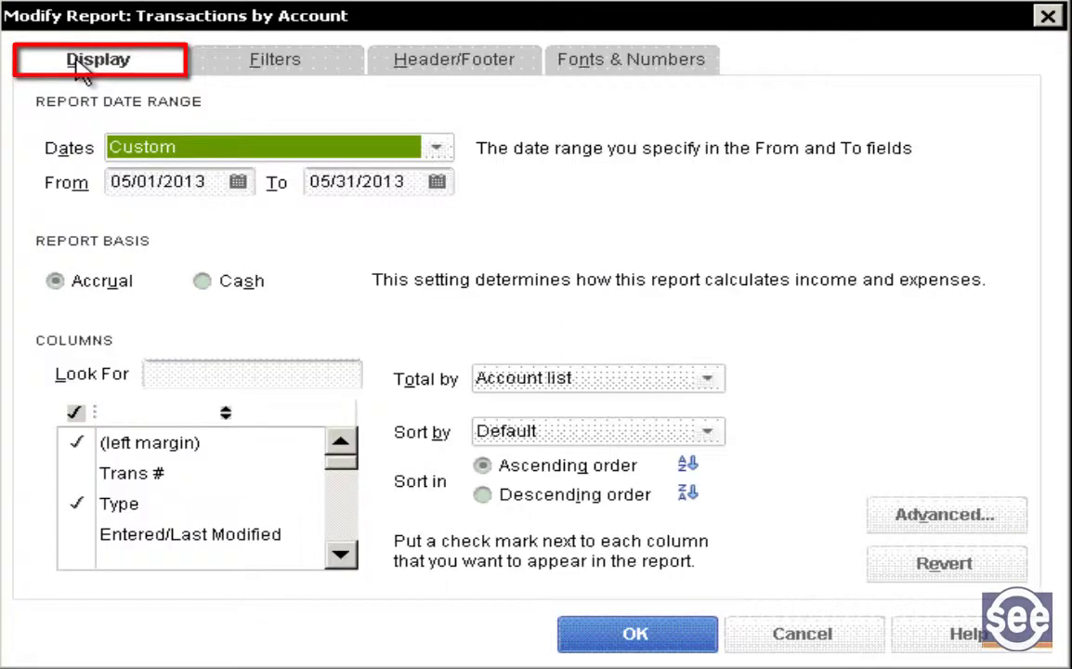
pyautogui.click(211, 180)
pyautogui.press('BackSpace')
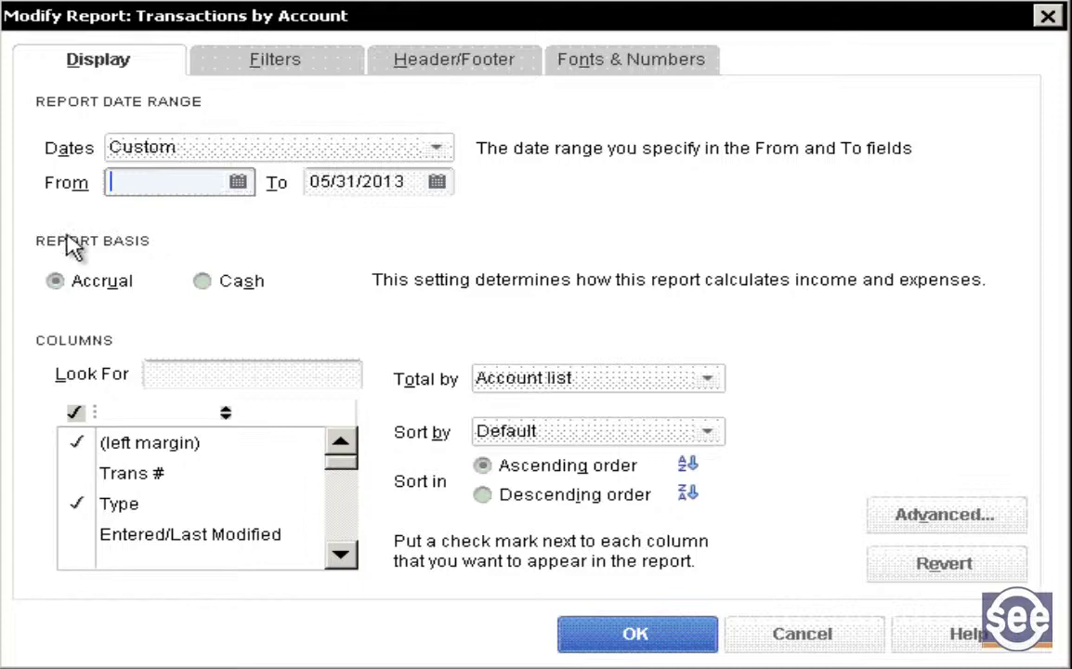
# - Sort the report's column list alphabetically and deselect the left margin, Clr and Class columns
pyautogui.click(88, 441)
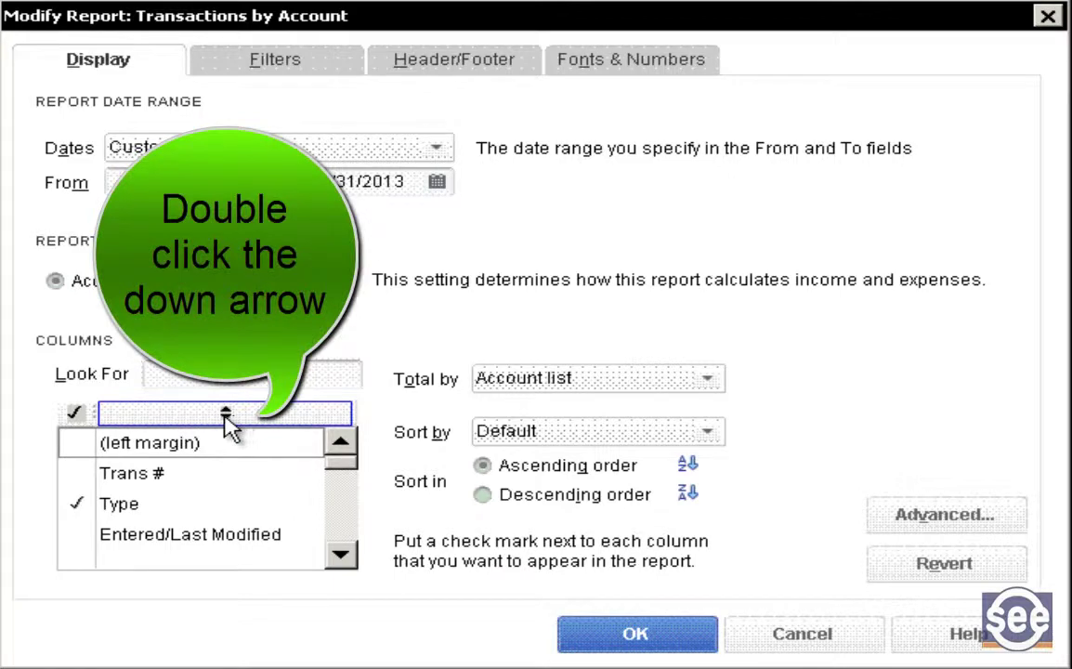
pyautogui.doubleClick(225, 415)
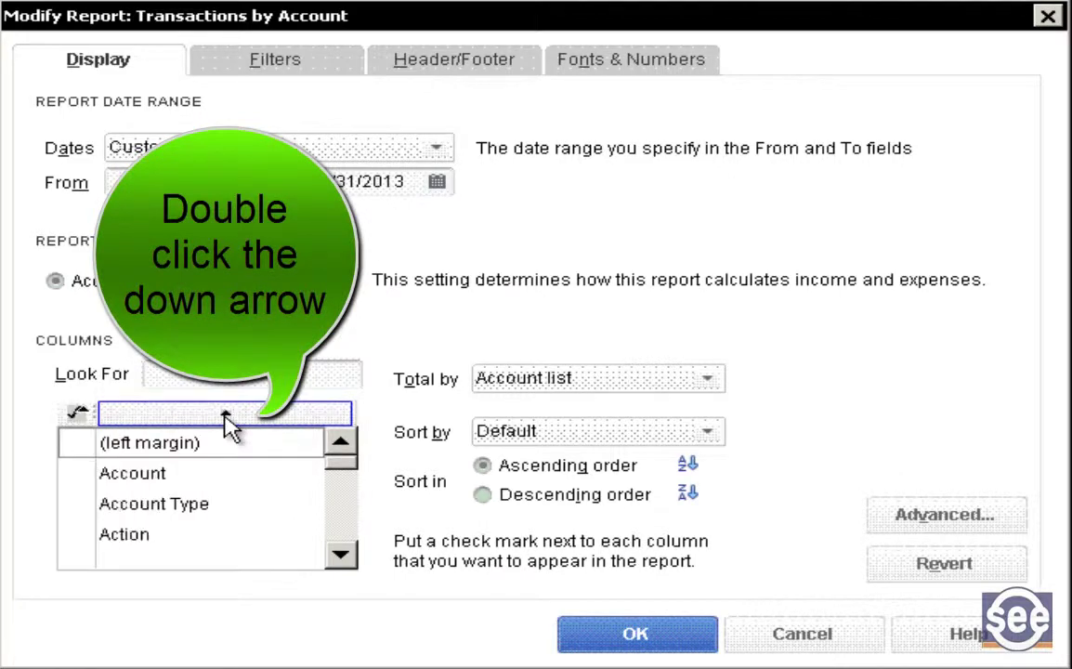
pyautogui.scroll(-1, 86, 483)
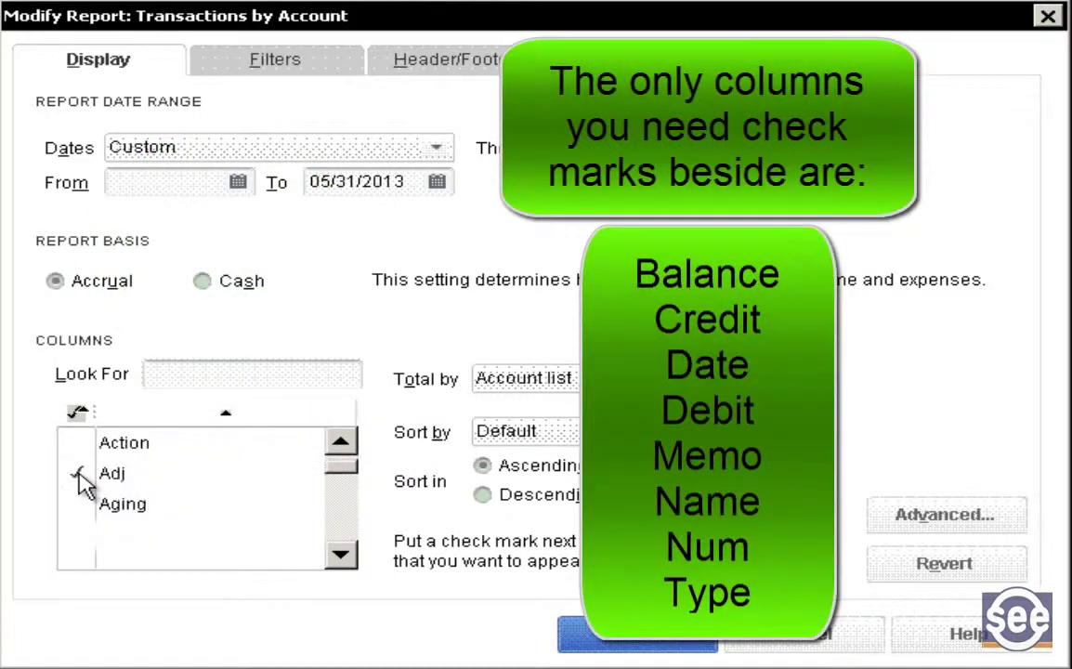
pyautogui.scroll(-1, 82, 482)
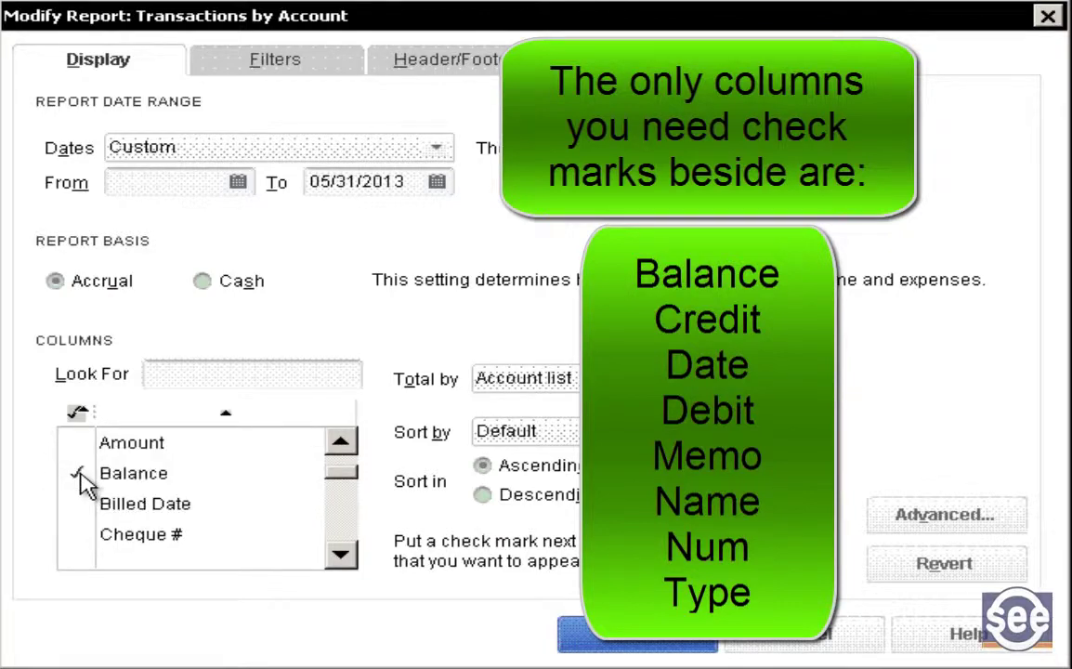
pyautogui.scroll(-1, 86, 481)
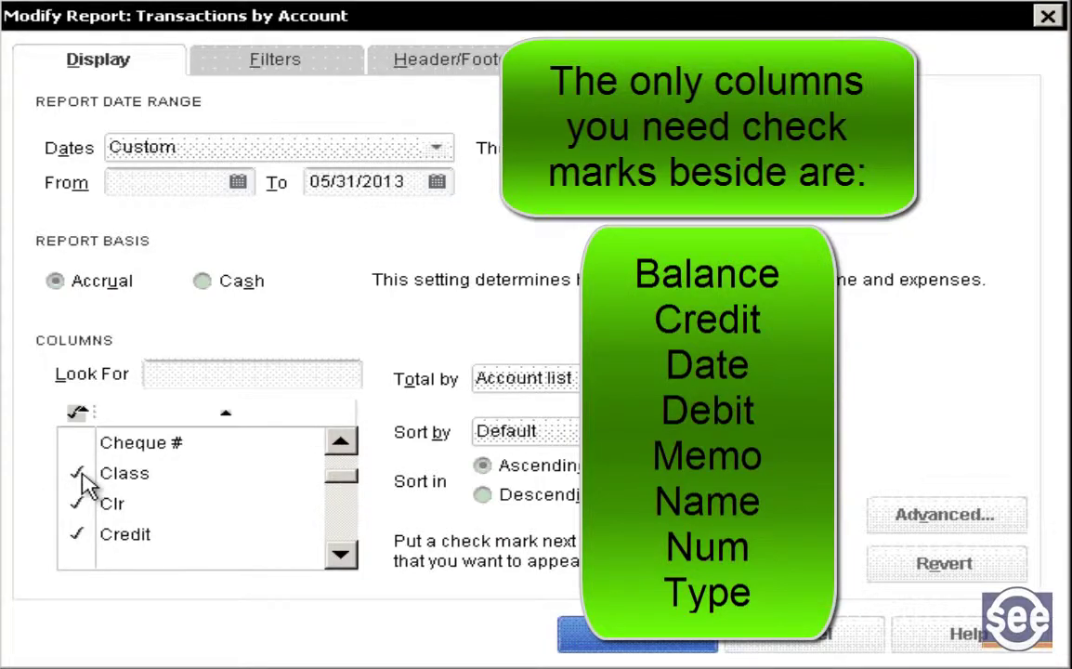
pyautogui.click(82, 503)
pyautogui.click(82, 474)
pyautogui.scroll(-1, 98, 497)
pyautogui.scroll(-1, 98, 506)
pyautogui.scroll(-4, 98, 515)
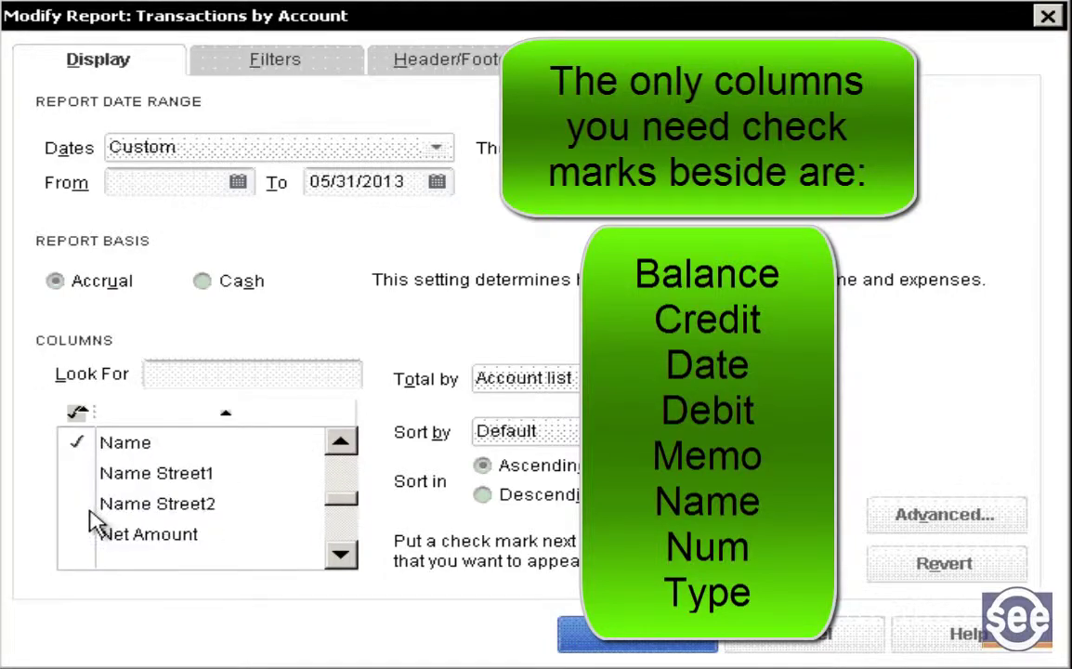
pyautogui.scroll(-3, 89, 520)
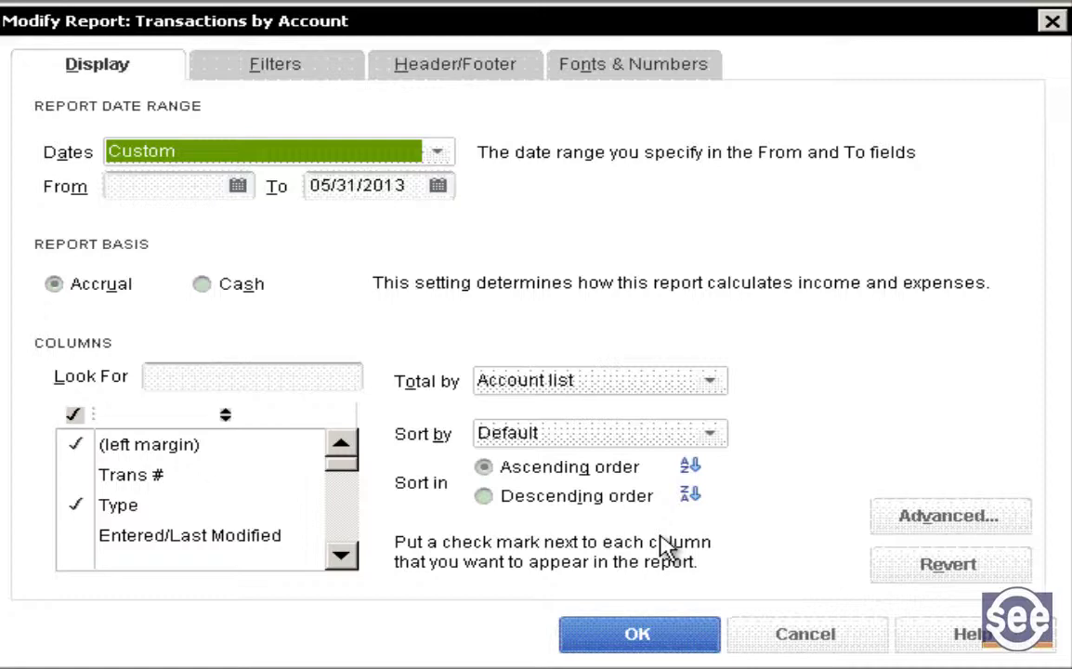
# - Filter the Transactions by Account report to uncleared transactions by setting Cleared to No, and apply the changes
pyautogui.click(336, 69)
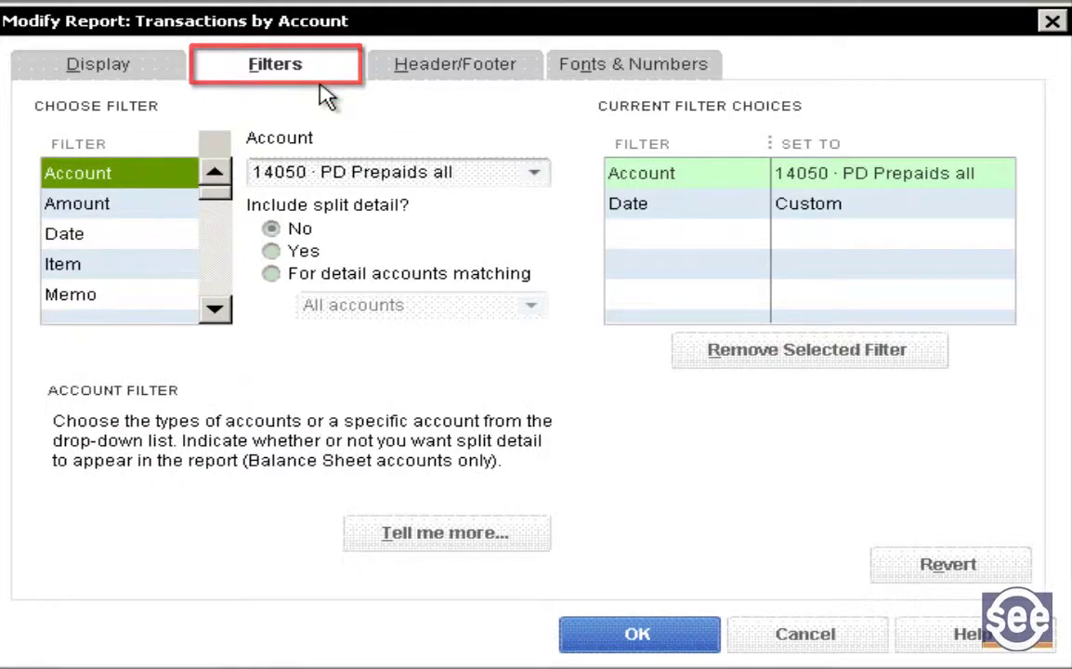
pyautogui.scroll(-2, 133, 269)
pyautogui.scroll(-1, 136, 274)
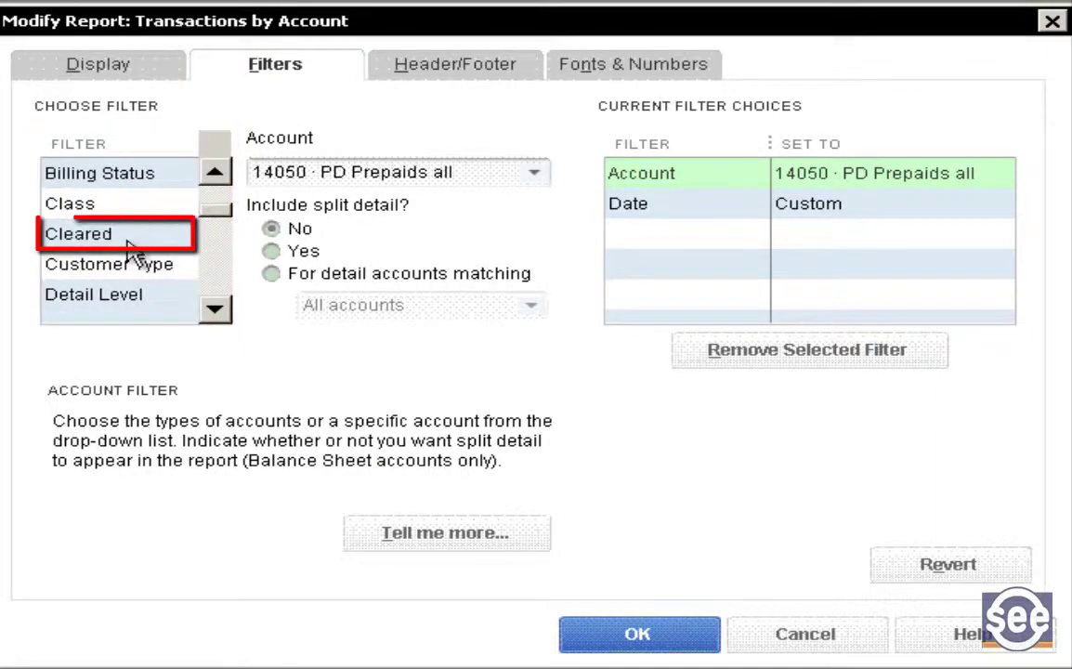
pyautogui.click(127, 237)
pyautogui.click(281, 206)
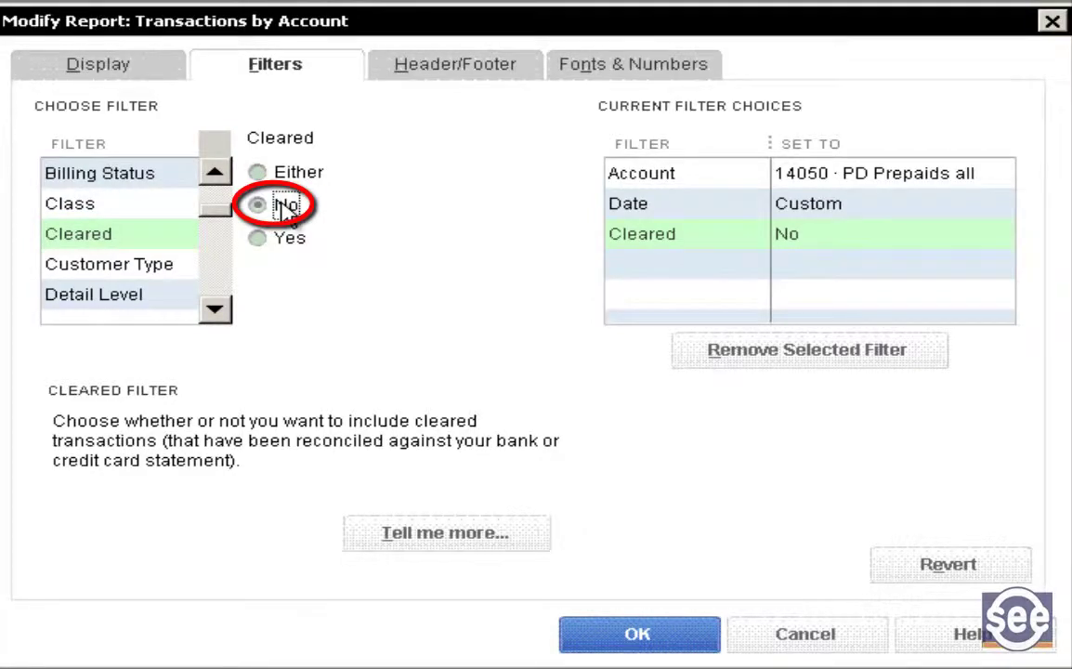
pyautogui.click(620, 635)
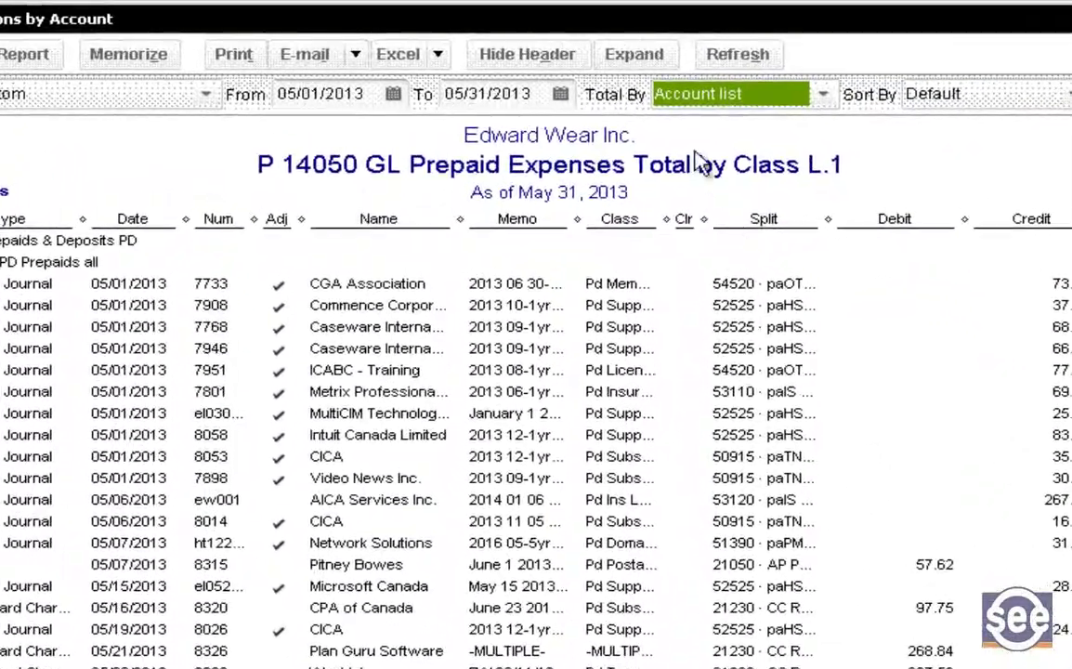
# - Expand the prepaid expenses report and total it by Class
pyautogui.click(598, 41)
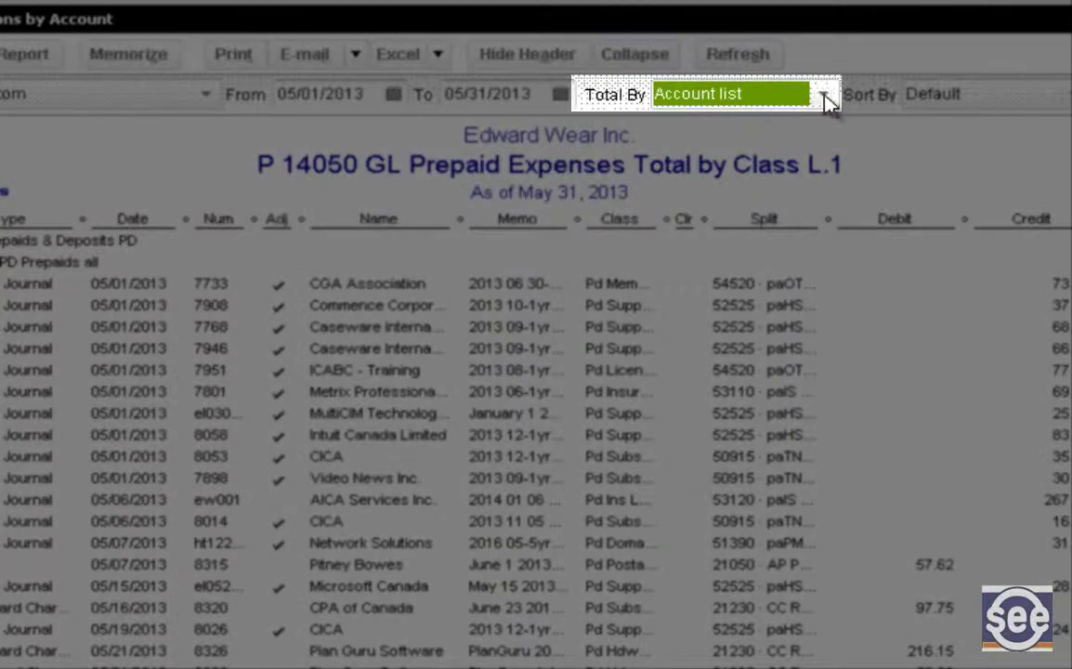
pyautogui.click(825, 94)
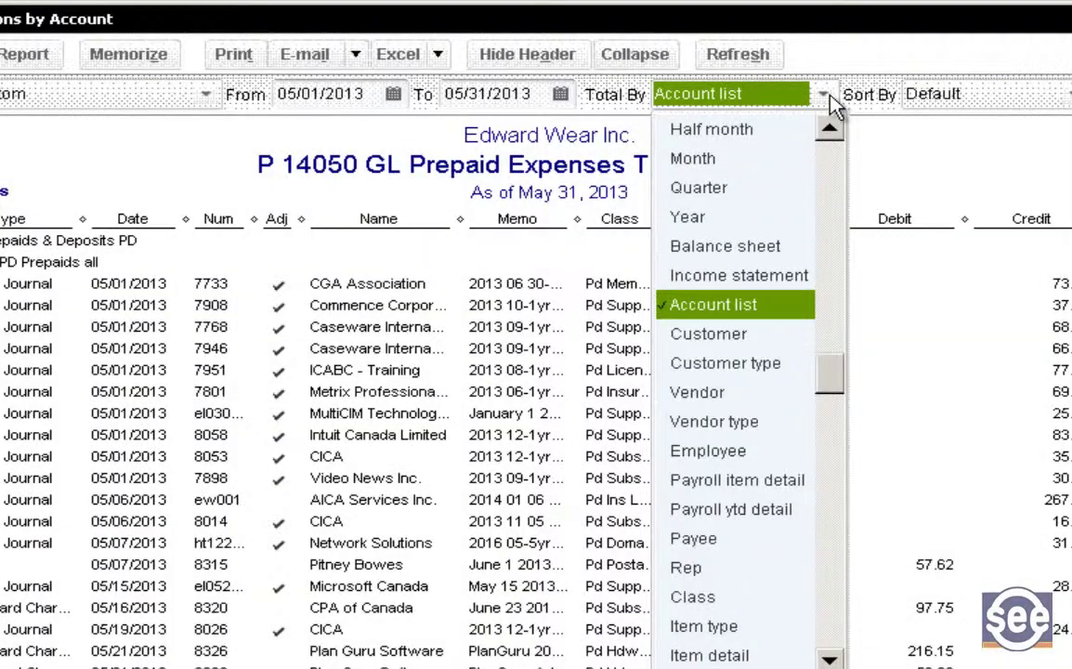
pyautogui.click(706, 597)
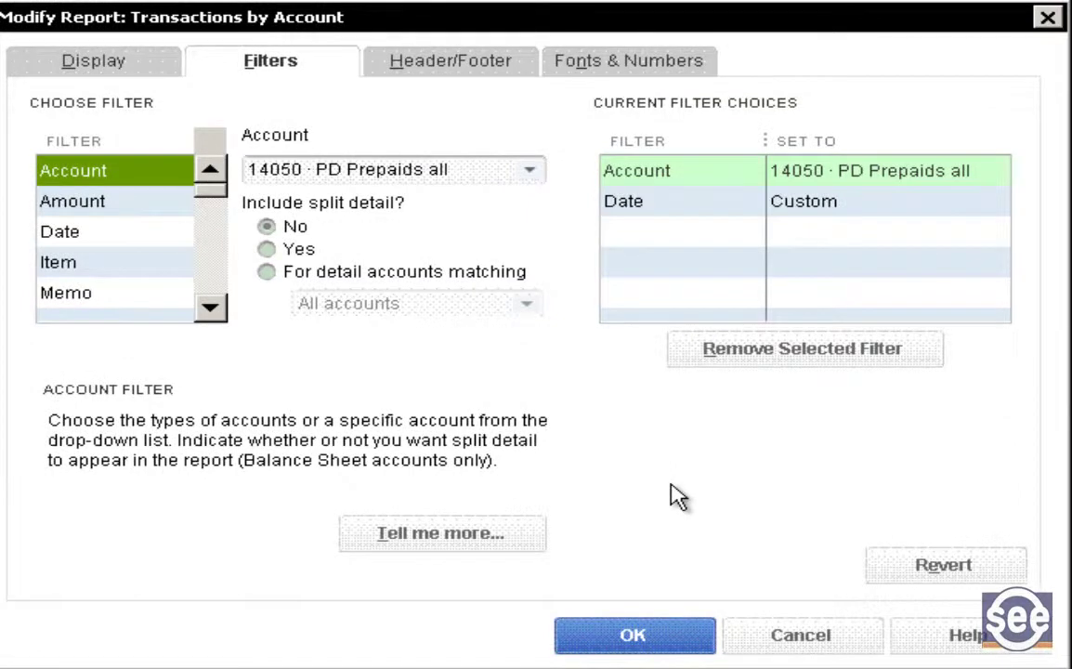
# - Set the font of the report's column labels to Arial Bold, size 9
pyautogui.click(614, 69)
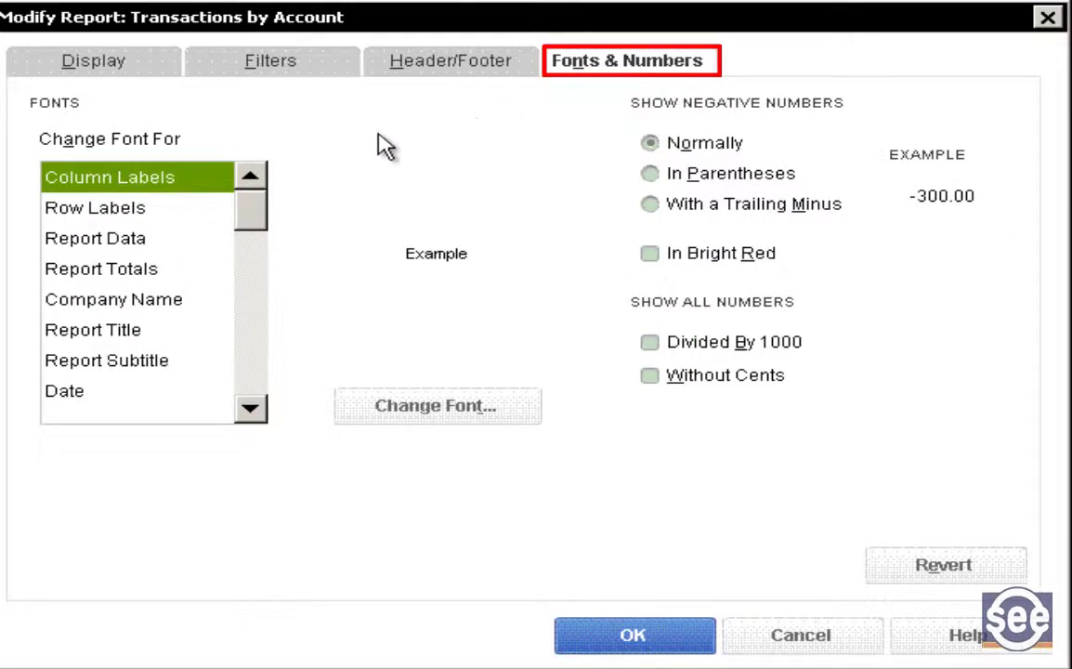
pyautogui.click(446, 414)
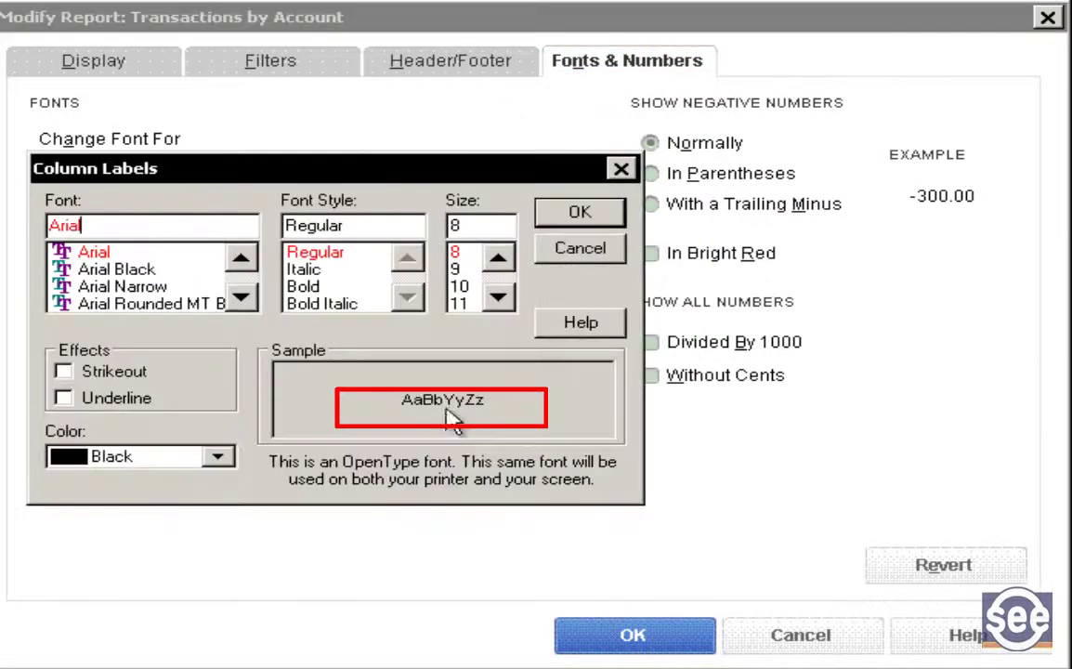
pyautogui.click(311, 286)
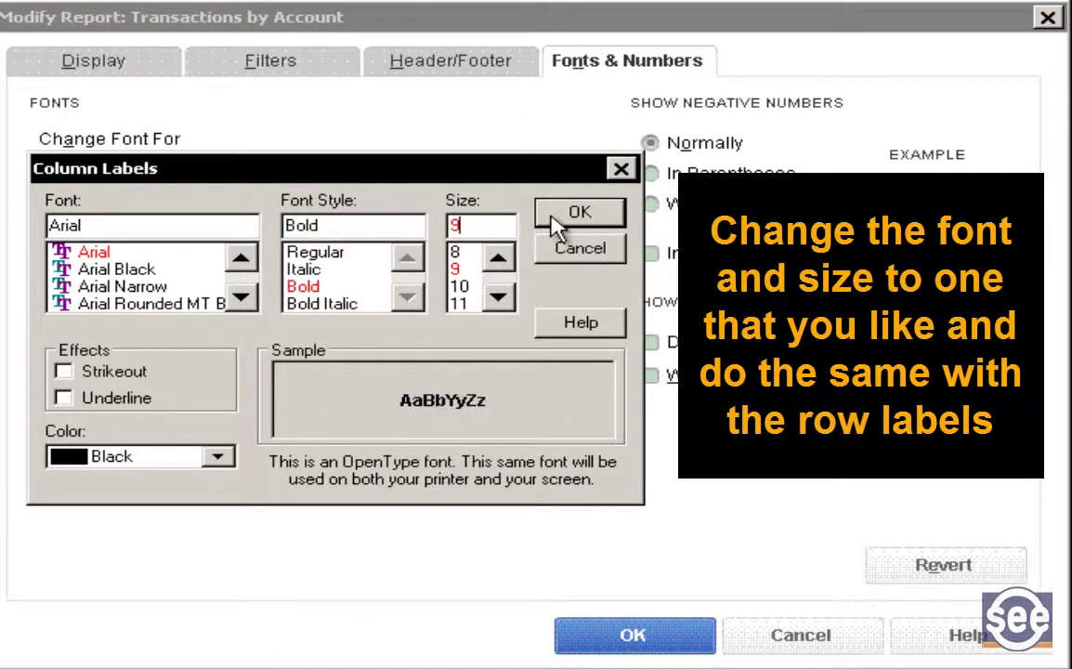
pyautogui.click(576, 216)
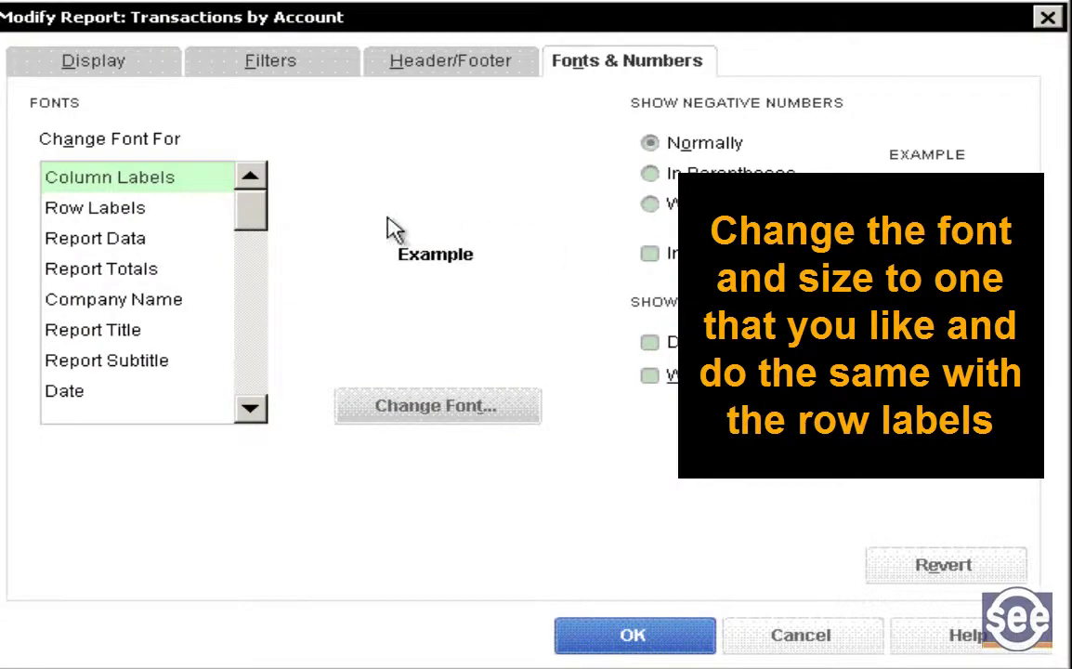
# - Set the row labels to Arial Bold, size 9, without changing related fonts, and start memorizing the report
pyautogui.click(79, 209)
pyautogui.click(387, 402)
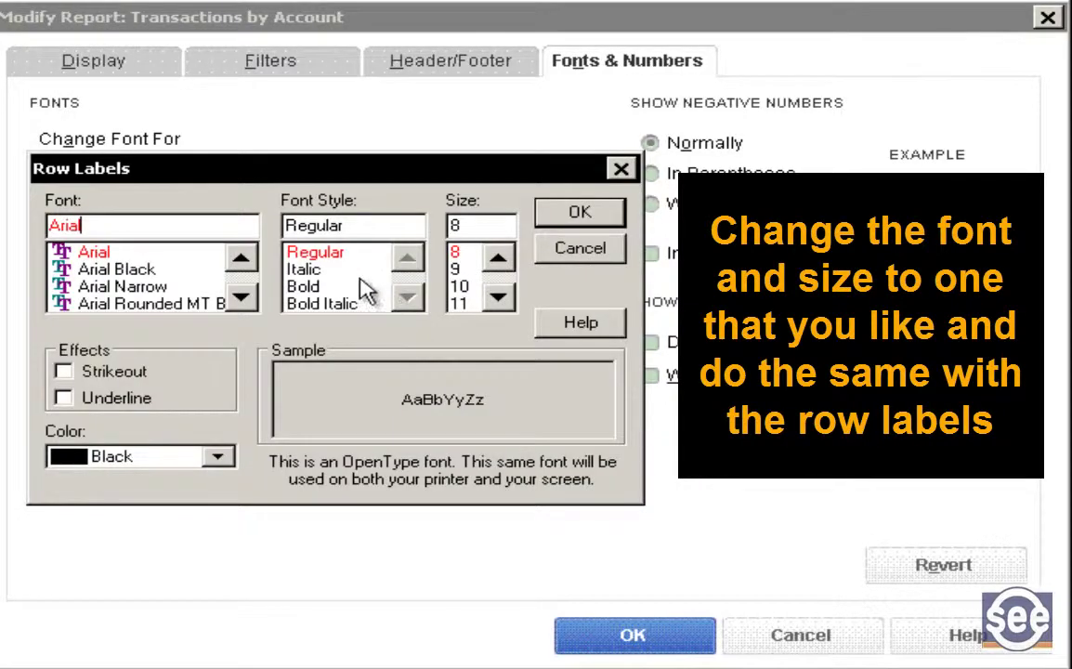
pyautogui.click(307, 285)
pyautogui.click(467, 271)
pyautogui.click(580, 216)
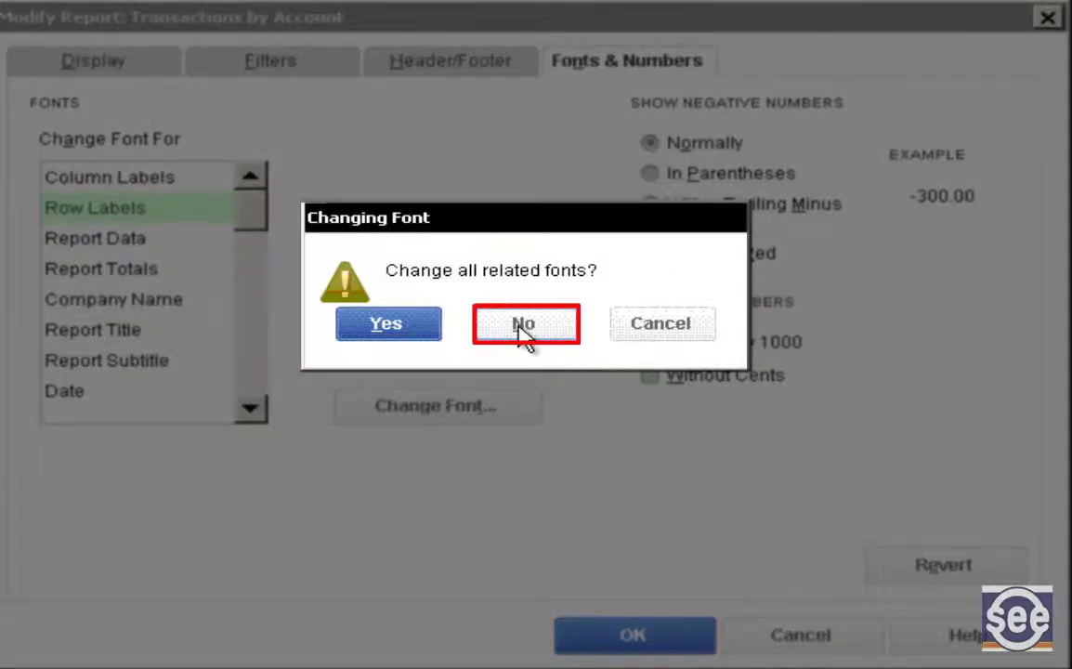
pyautogui.click(522, 327)
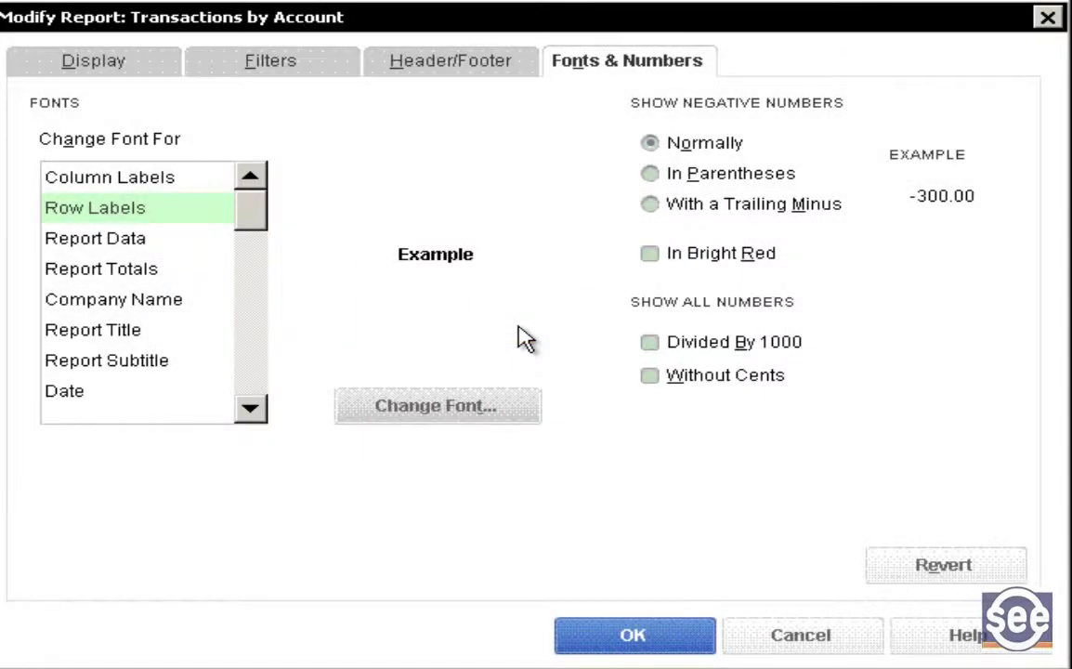
pyautogui.click(625, 637)
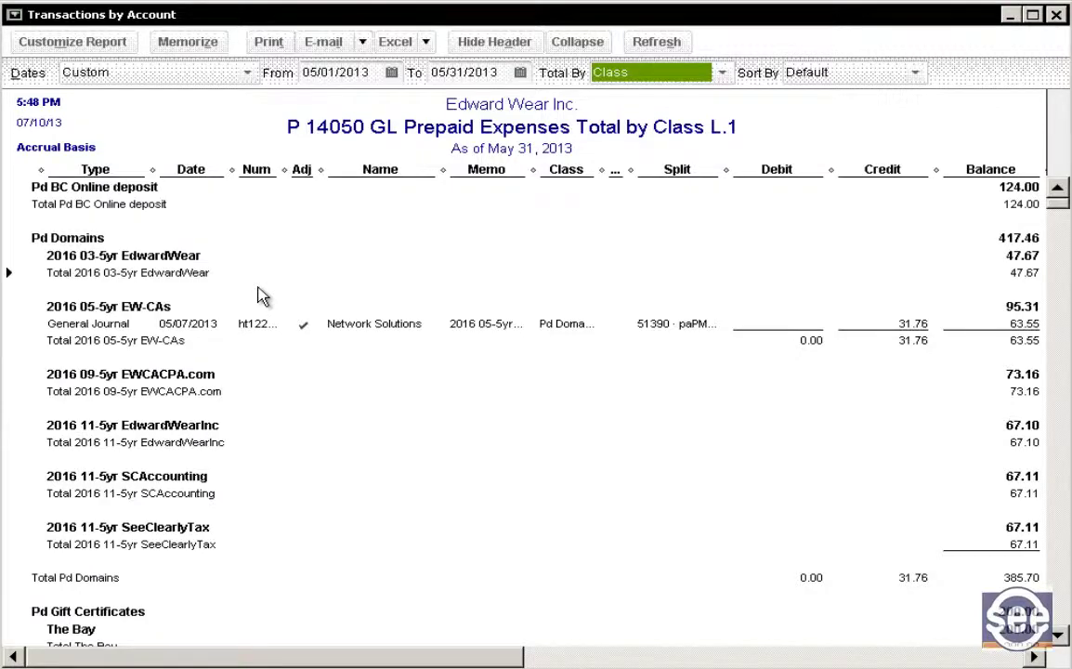
pyautogui.click(188, 42)
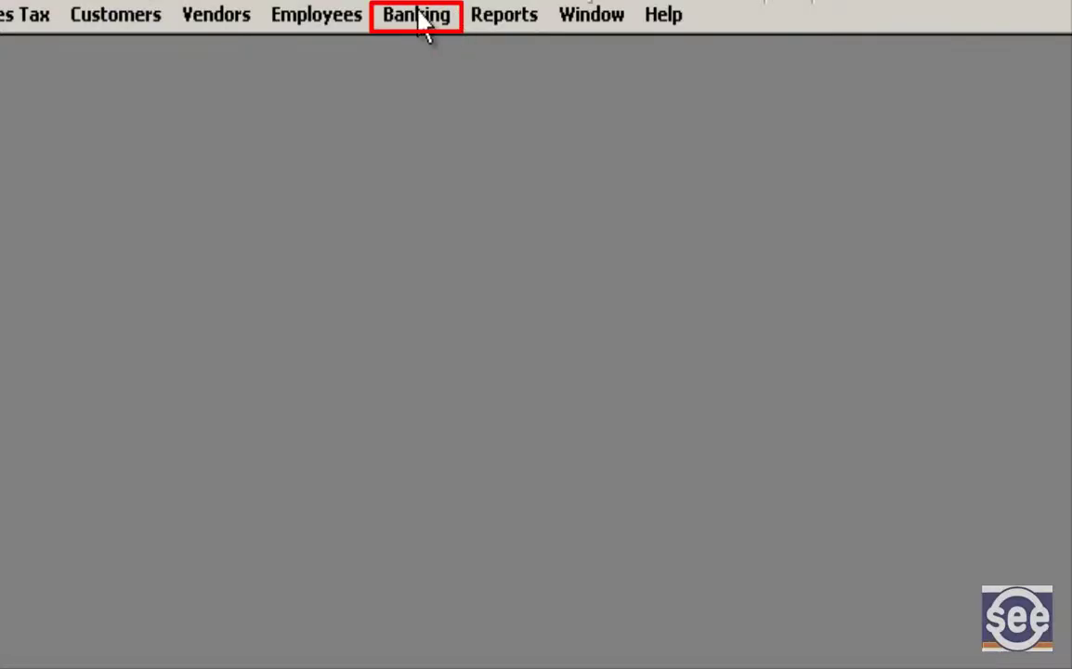
# - Begin a reconciliation of account 14050 PD Prepaids all with an ending balance of 0
pyautogui.click(426, 26)
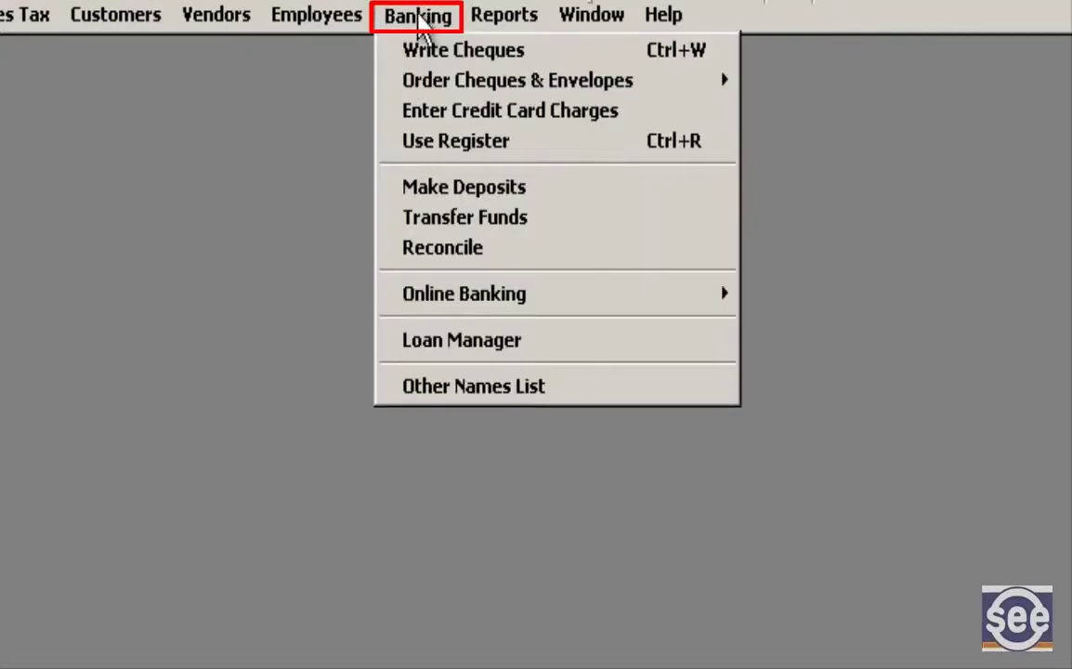
pyautogui.click(424, 249)
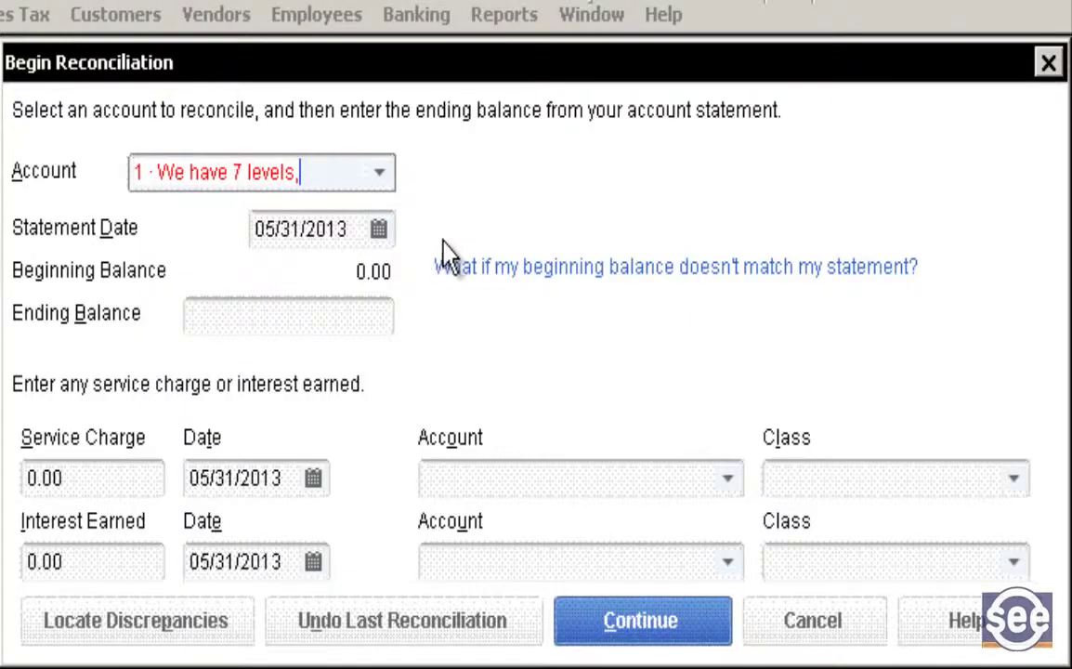
pyautogui.click(377, 173)
pyautogui.scroll(-5, 334, 557)
pyautogui.scroll(-9, 330, 595)
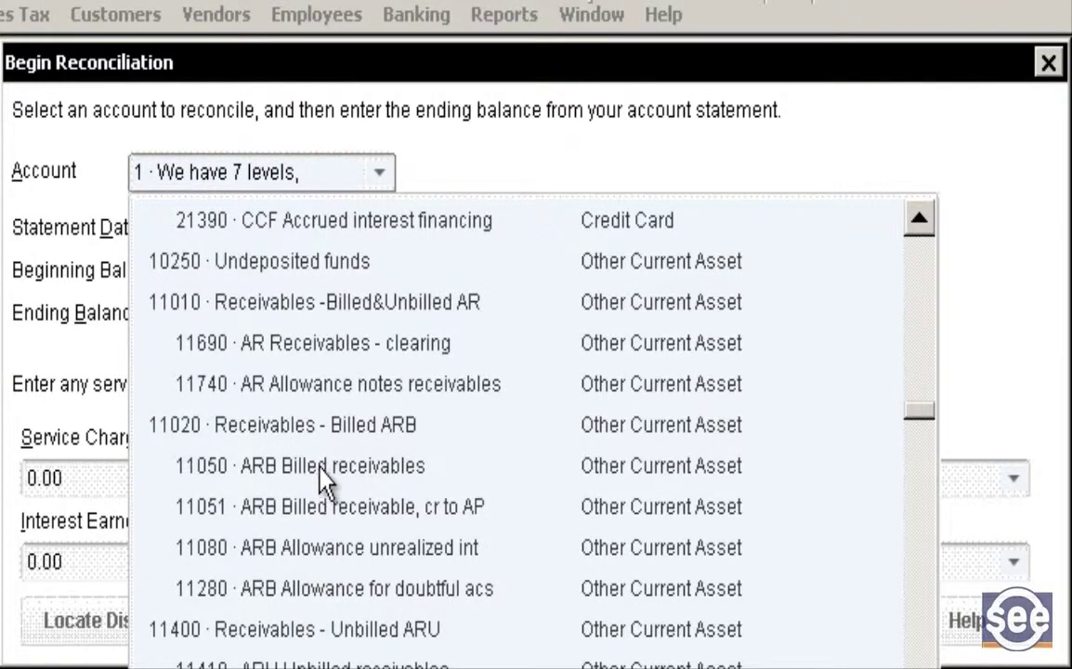
pyautogui.scroll(-4, 325, 479)
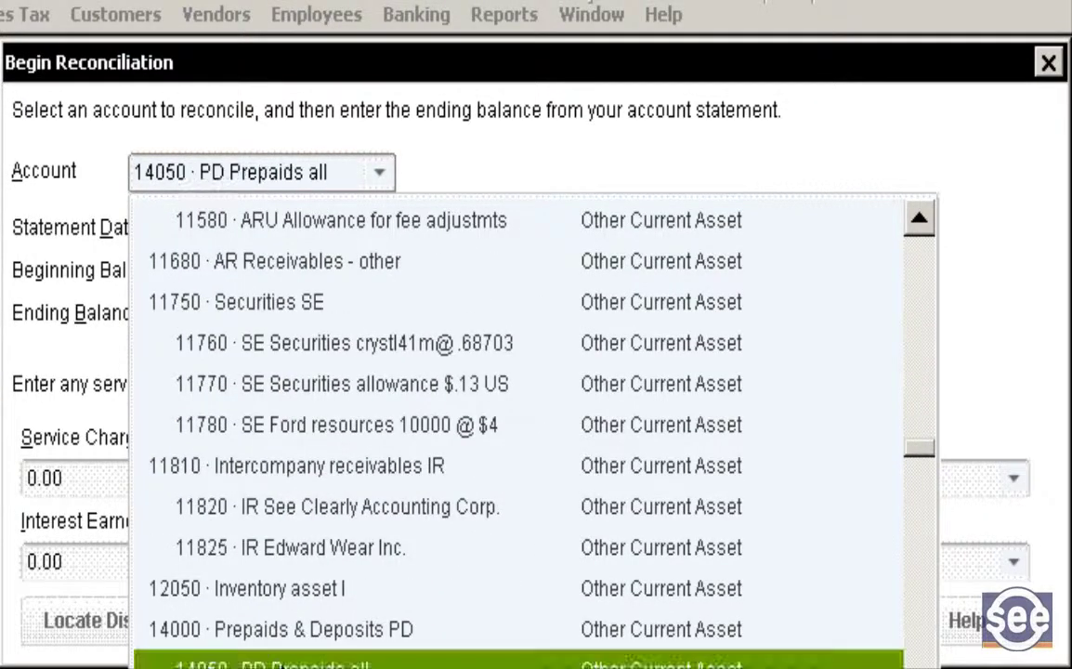
pyautogui.click(283, 667)
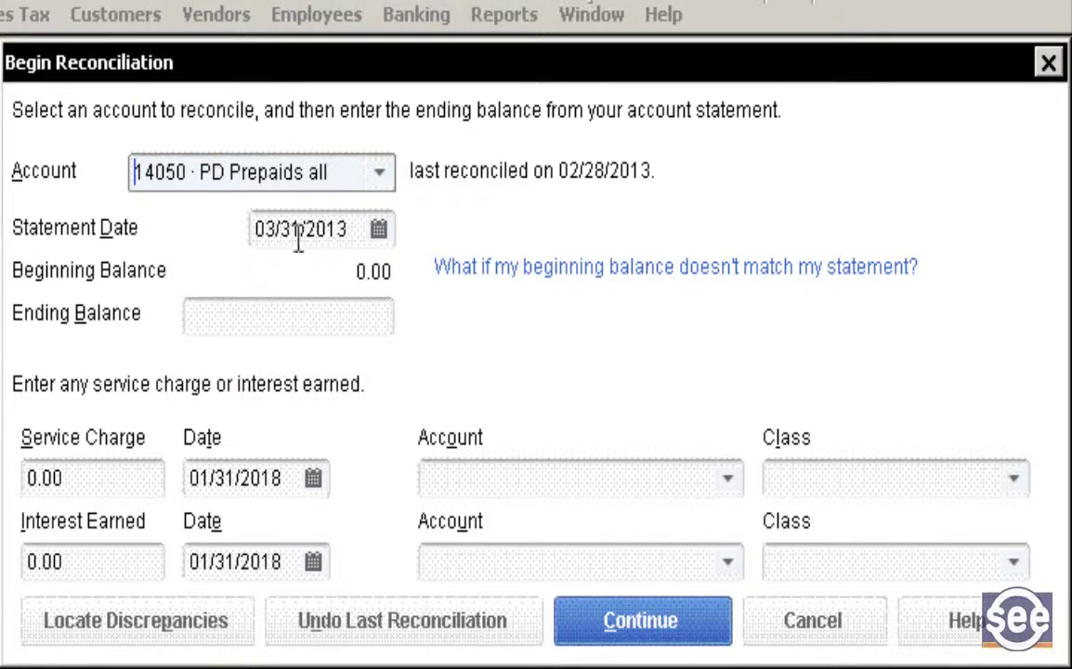
pyautogui.click(296, 313)
pyautogui.write('0')
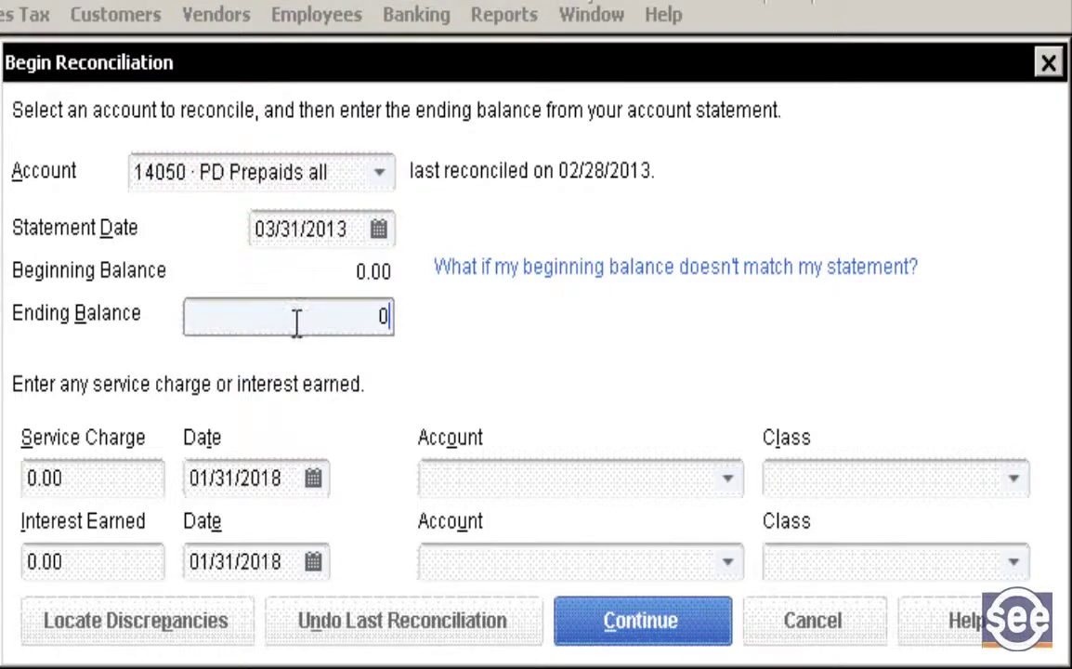
pyautogui.click(609, 632)
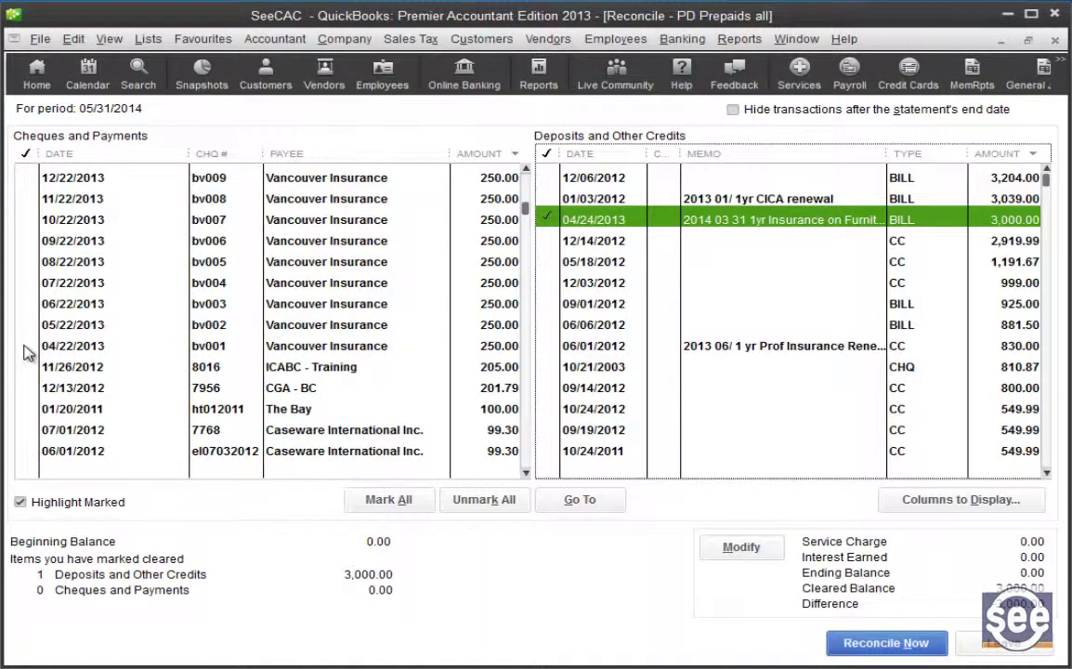
# - Mark the Vancouver Insurance payments bv001 through bv0012 as cleared and reconcile the account
pyautogui.click(26, 345)
pyautogui.click(24, 326)
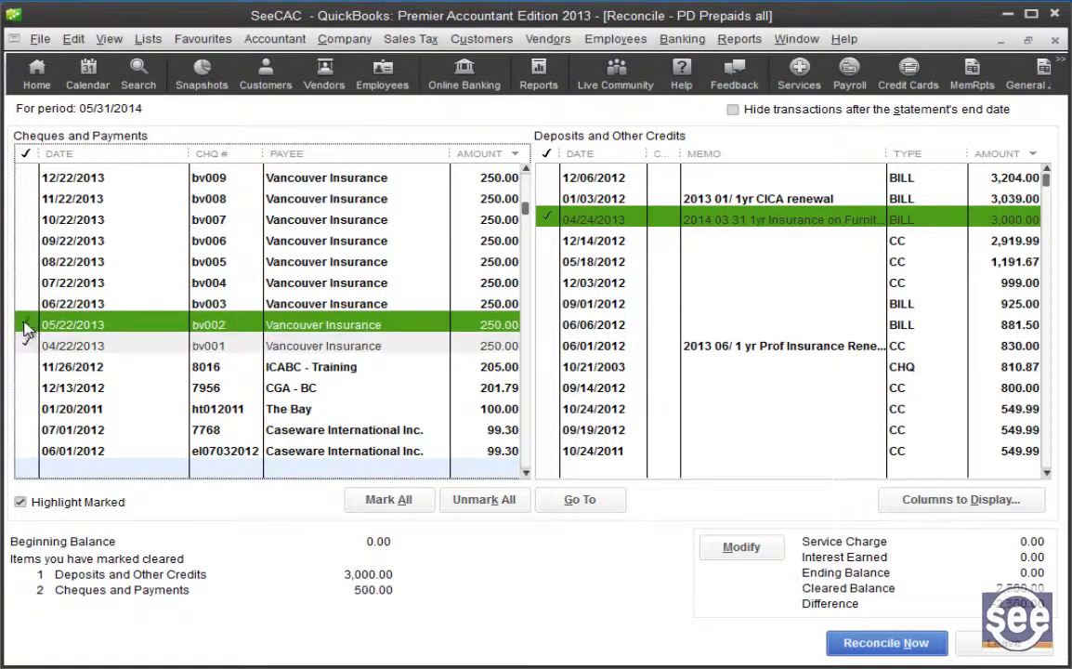
pyautogui.click(27, 303)
pyautogui.click(28, 283)
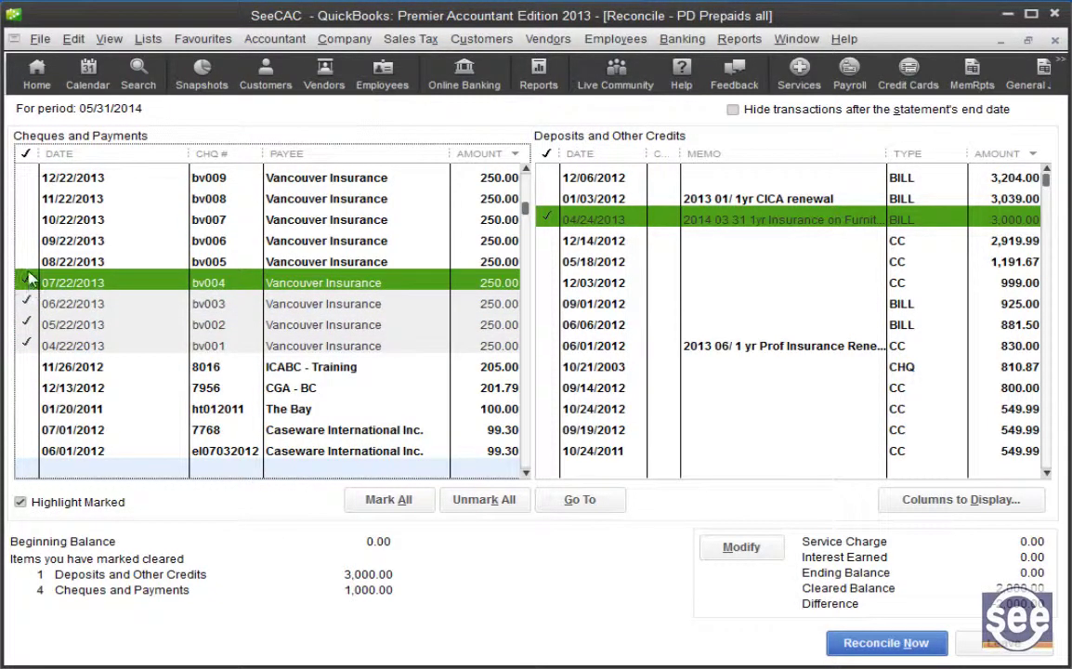
pyautogui.click(28, 261)
pyautogui.click(28, 241)
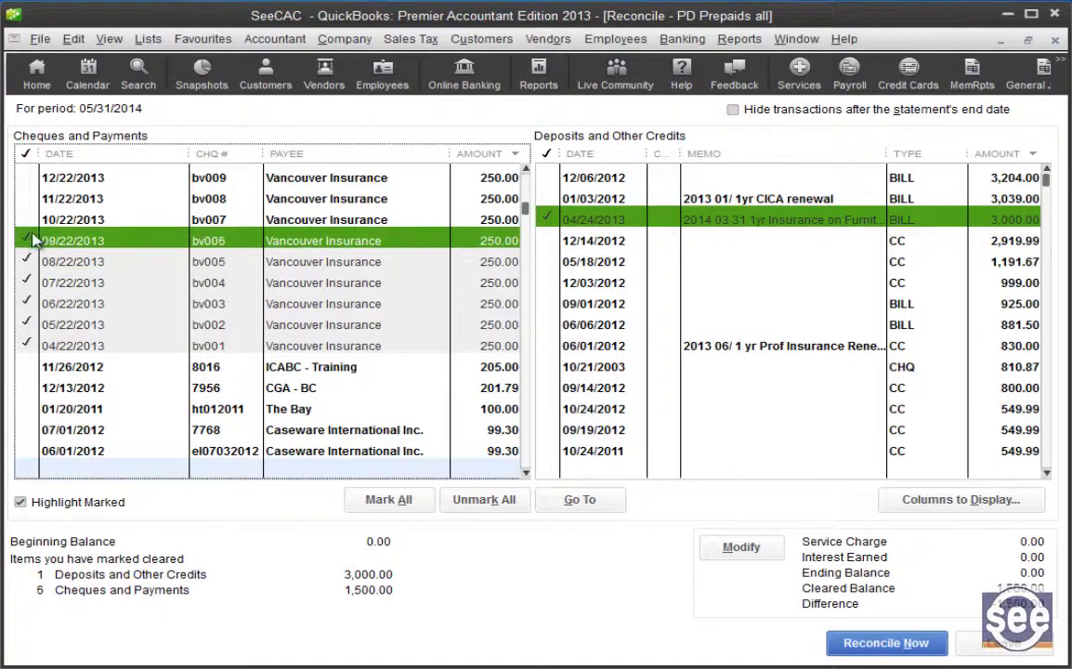
pyautogui.click(28, 219)
pyautogui.click(28, 198)
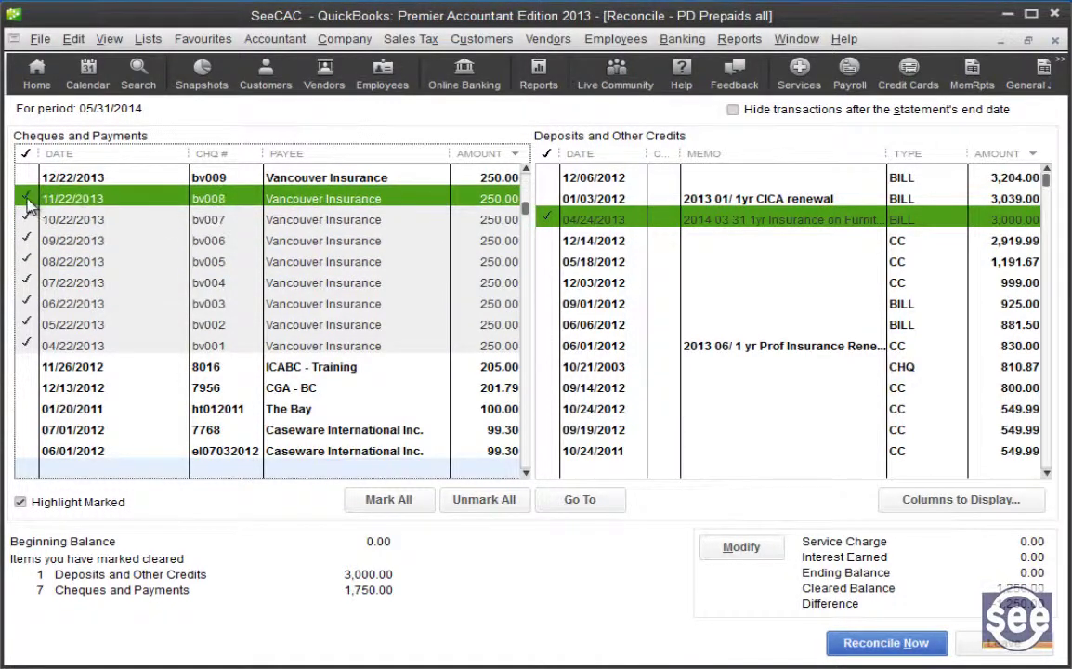
pyautogui.click(28, 178)
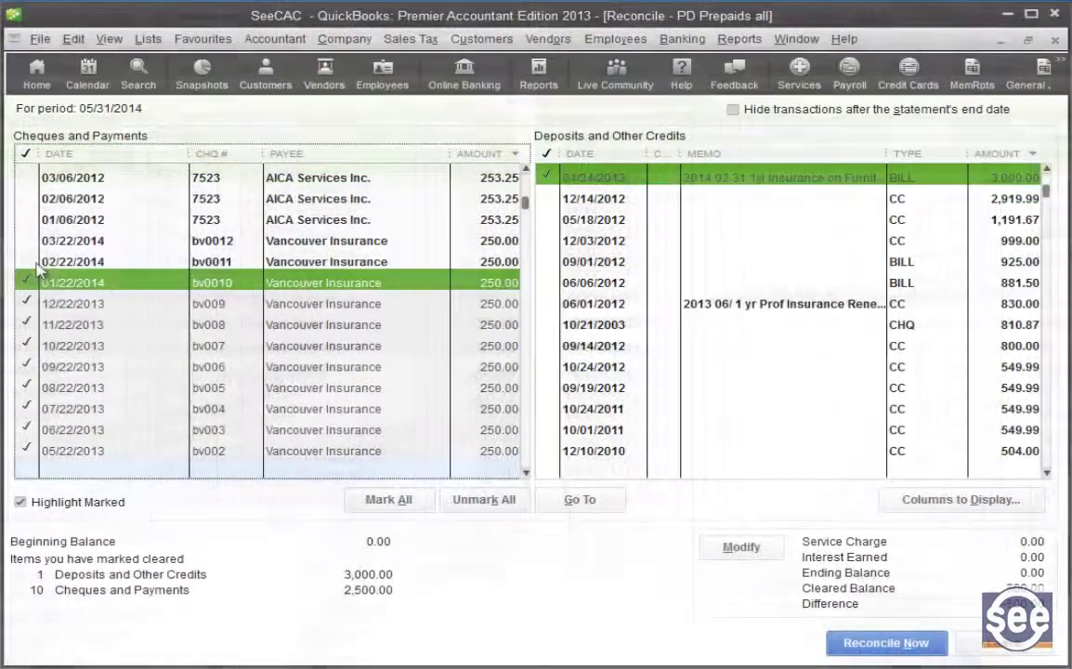
pyautogui.click(27, 262)
pyautogui.click(27, 242)
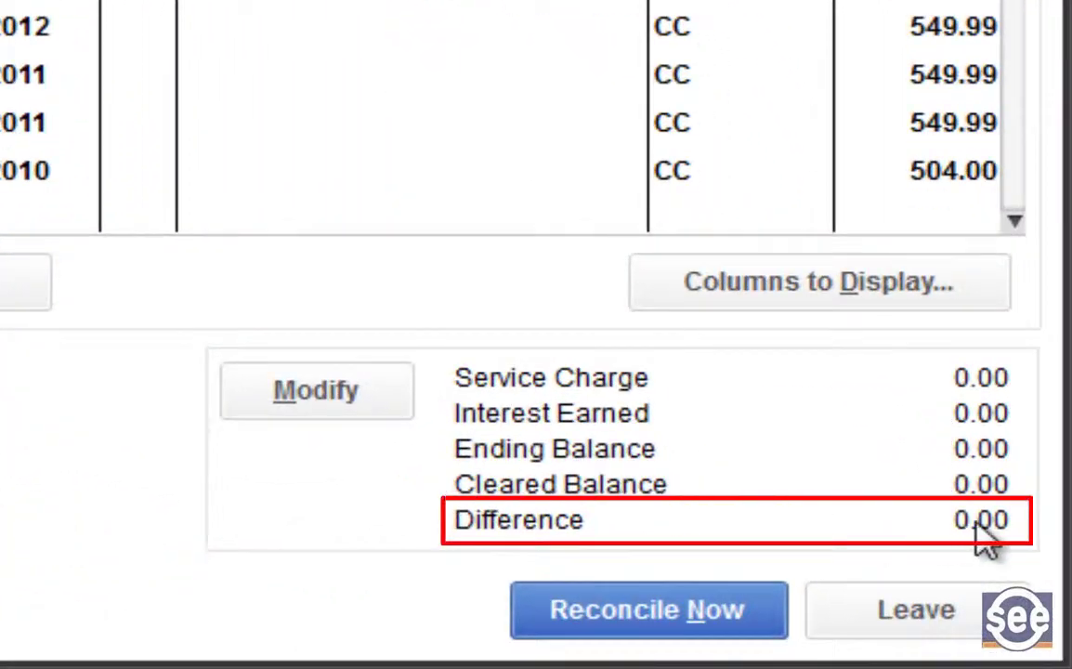
pyautogui.click(655, 609)
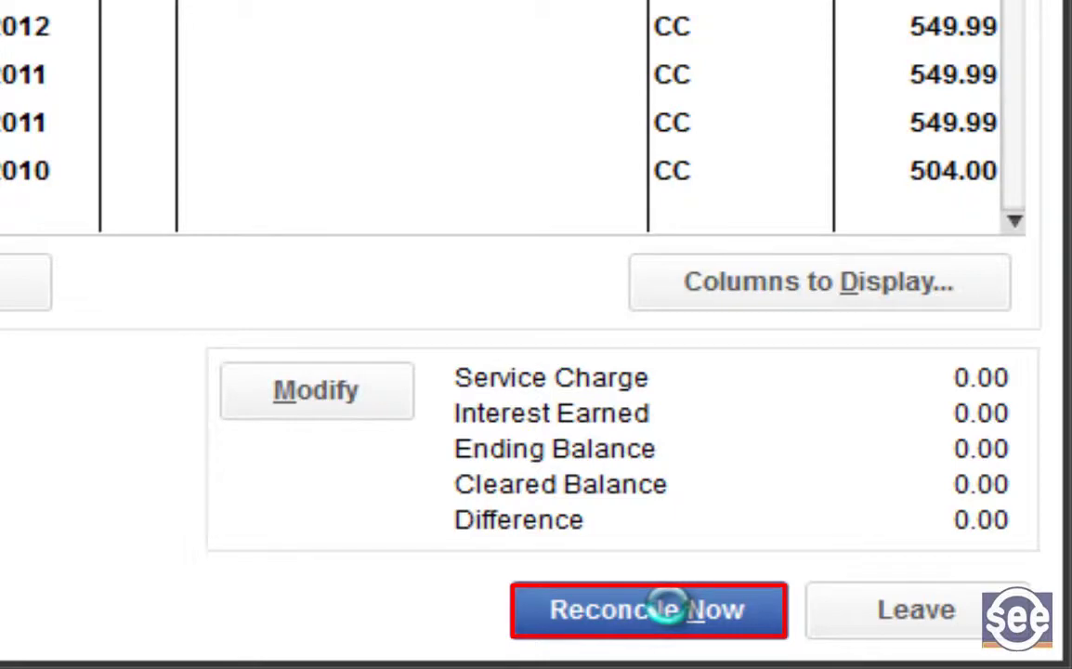